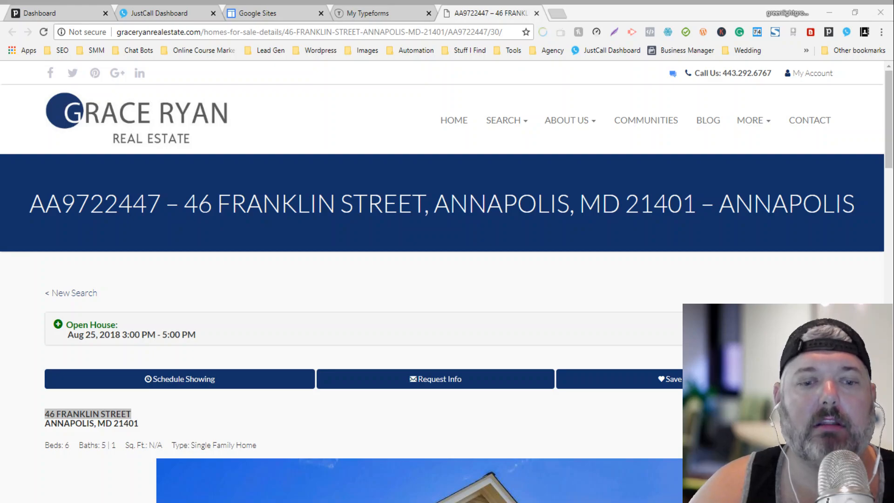
pyautogui.hotkey('alt', 'Tab')
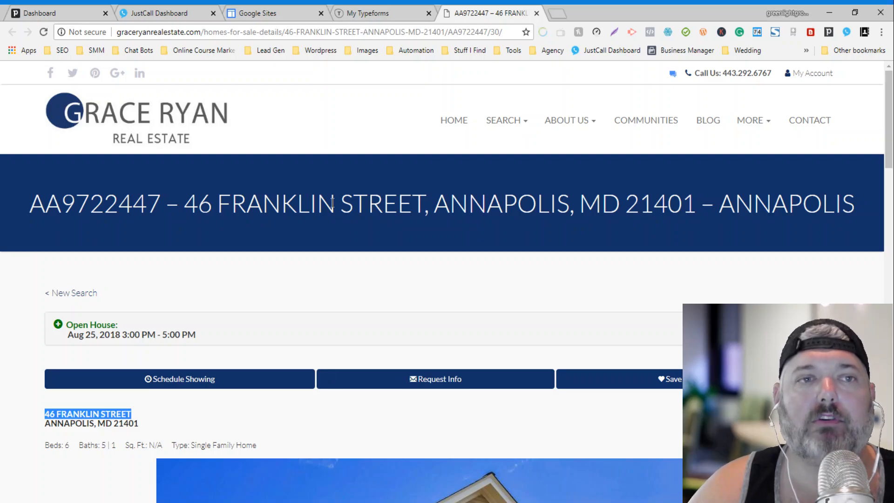
pyautogui.click(285, 11)
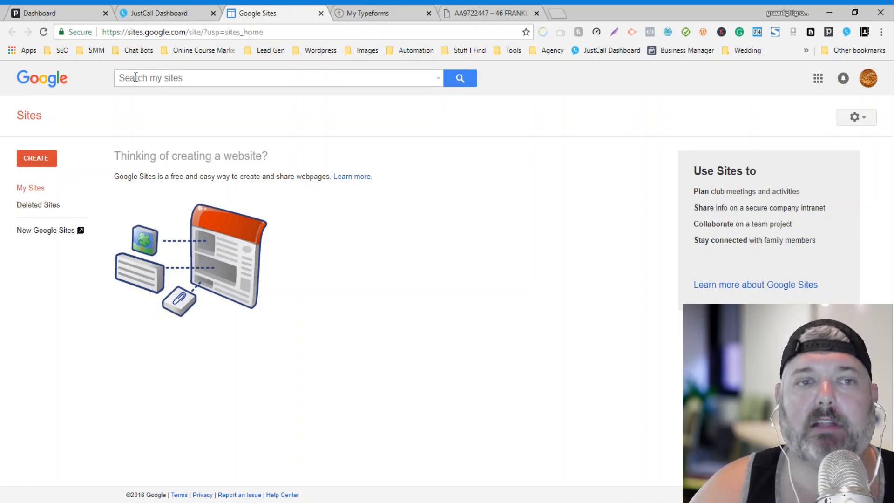
# Step: Switch to New Google Sites and create a blank Untitled Site
pyautogui.click(51, 236)
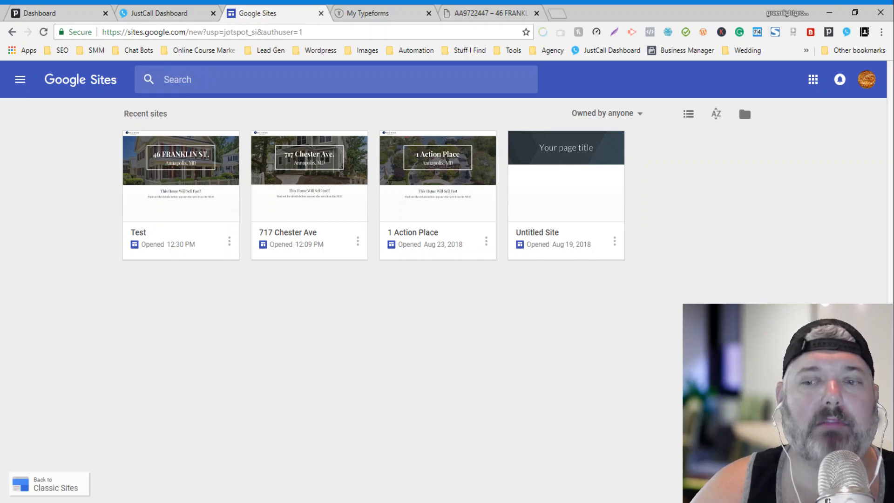
pyautogui.click(855, 469)
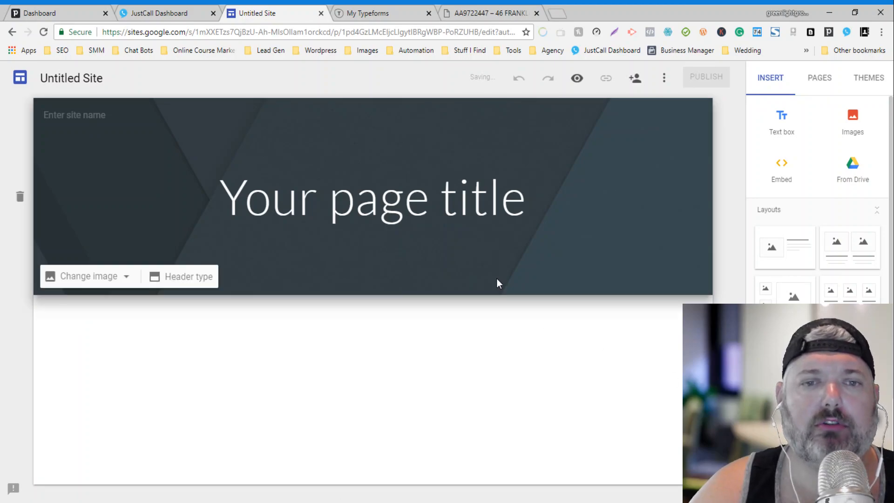
pyautogui.click(126, 278)
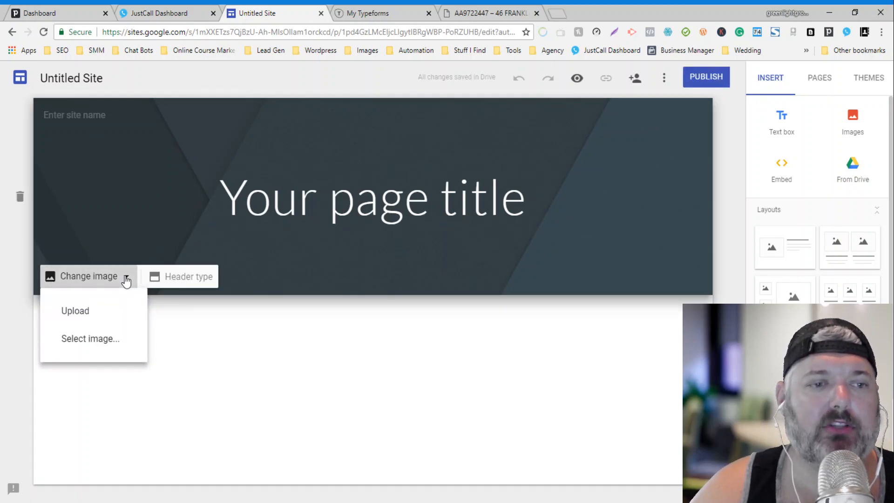
pyautogui.click(101, 343)
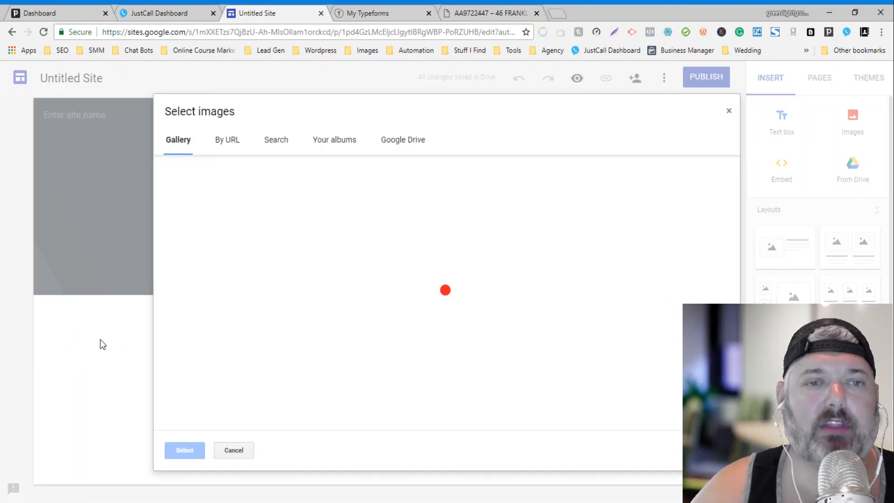
pyautogui.click(224, 142)
pyautogui.click(468, 12)
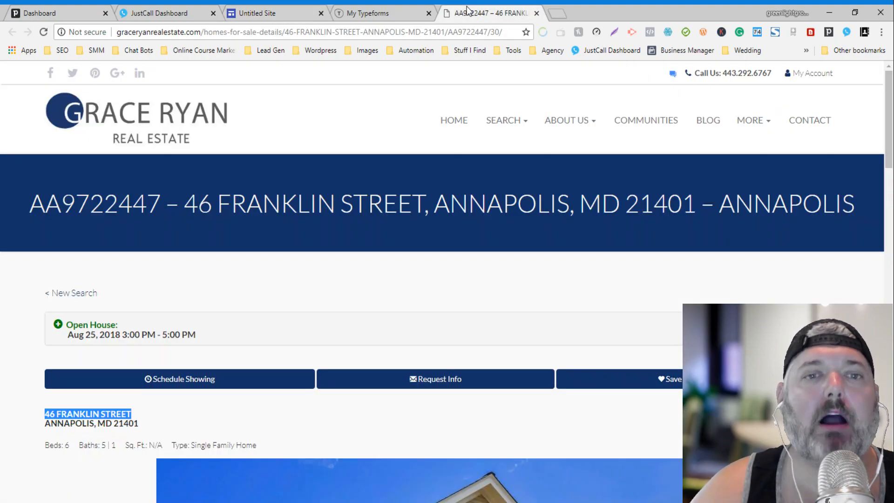
pyautogui.scroll(-5, 369, 308)
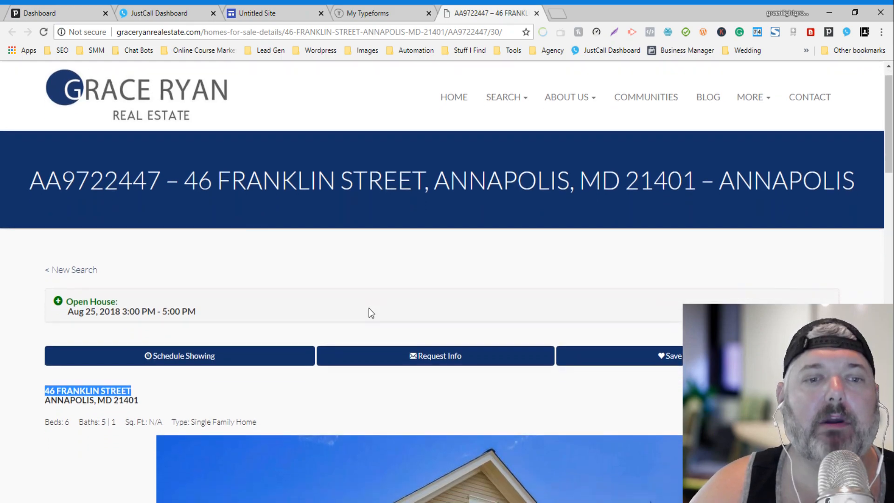
pyautogui.scroll(-3, 369, 311)
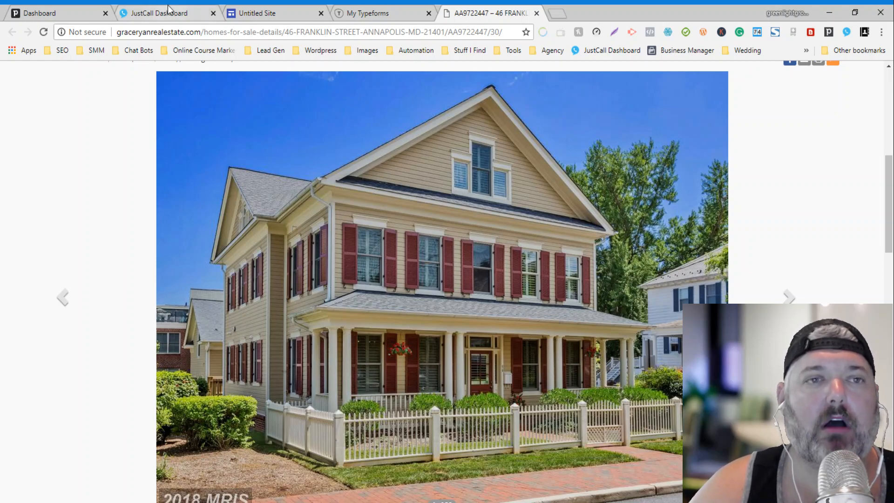
pyautogui.click(248, 8)
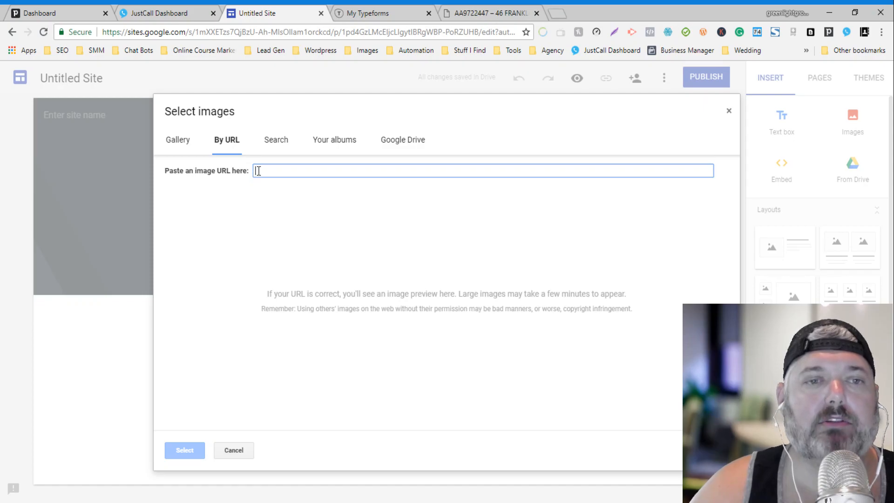
pyautogui.hotkey('ctrl', 'v')
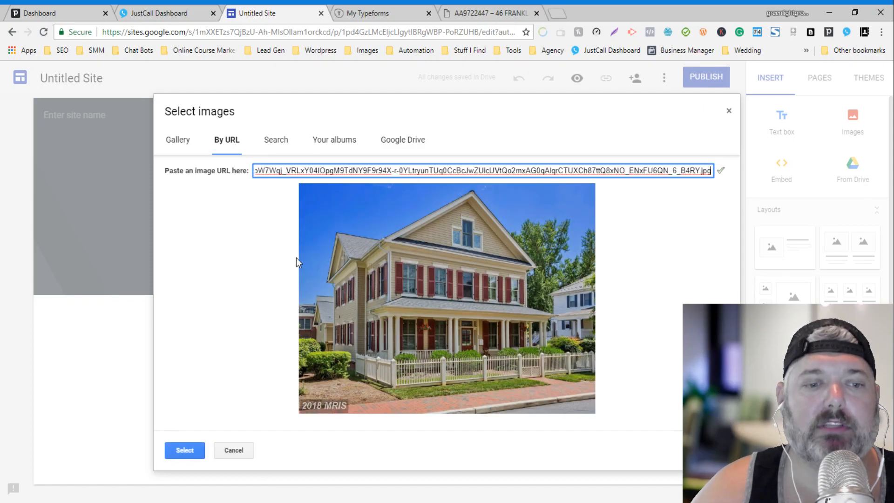
pyautogui.click(184, 450)
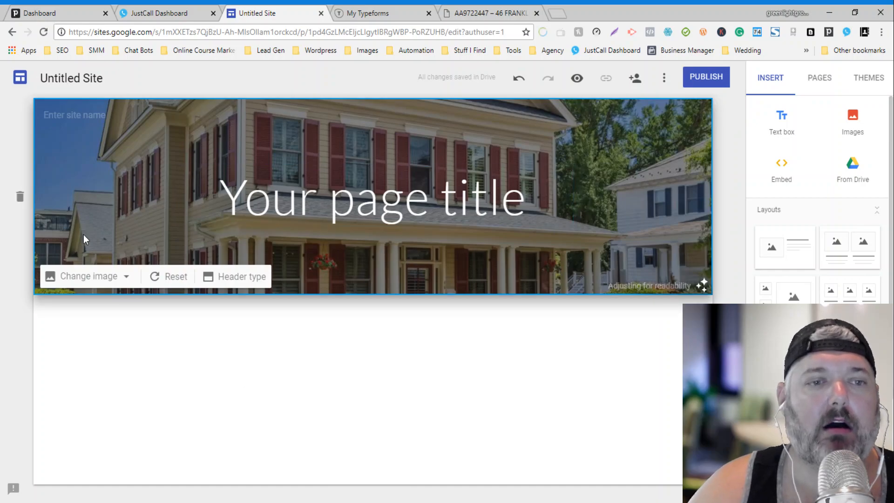
pyautogui.click(229, 275)
# Step: Switch the header to a Large banner and clear the placeholder page title
pyautogui.click(177, 275)
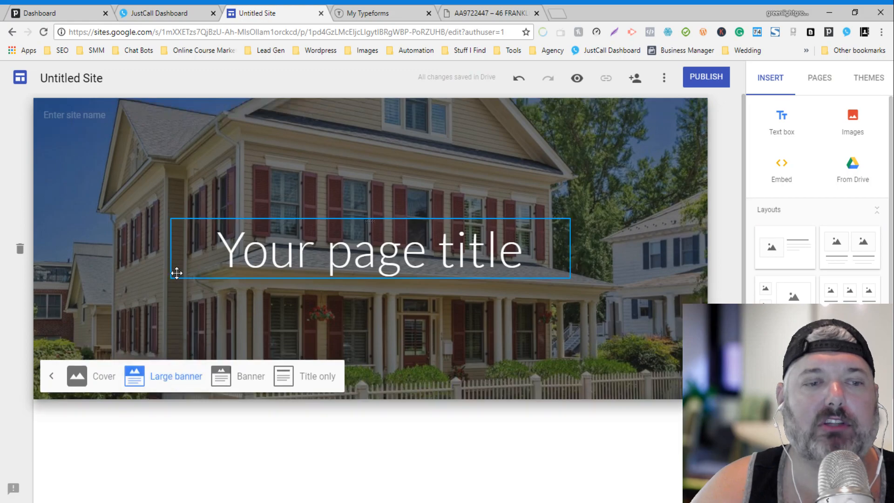
pyautogui.click(150, 325)
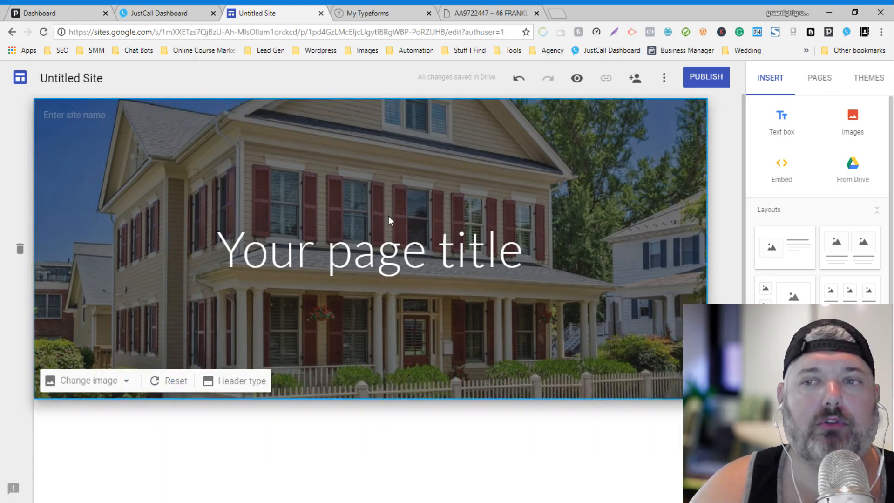
pyautogui.tripleClick(426, 242)
pyautogui.press('BackSpace')
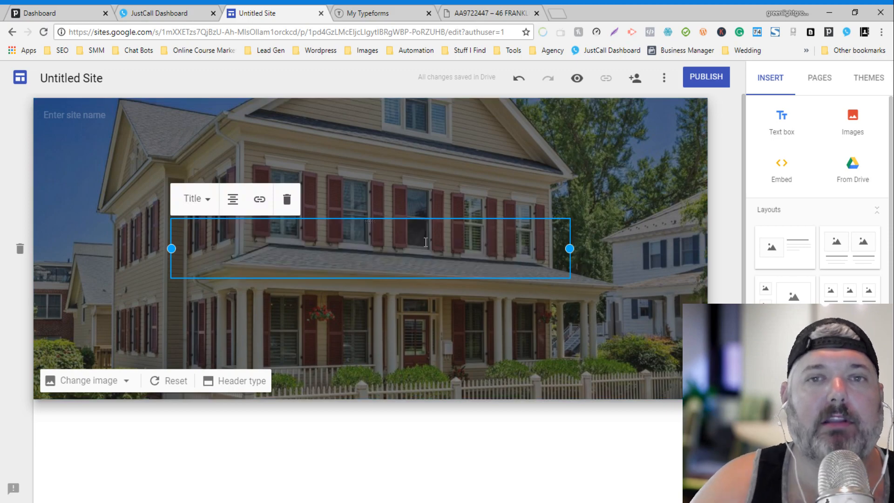
pyautogui.click(500, 12)
pyautogui.scroll(6, 410, 179)
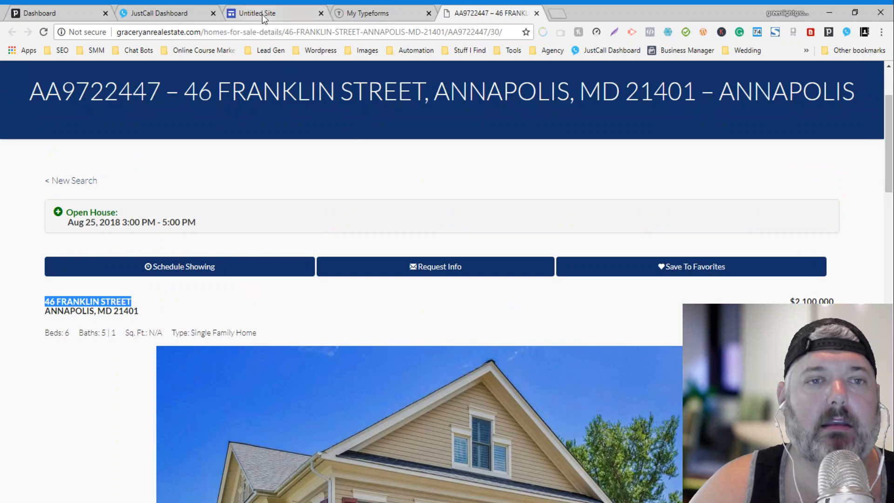
pyautogui.click(259, 9)
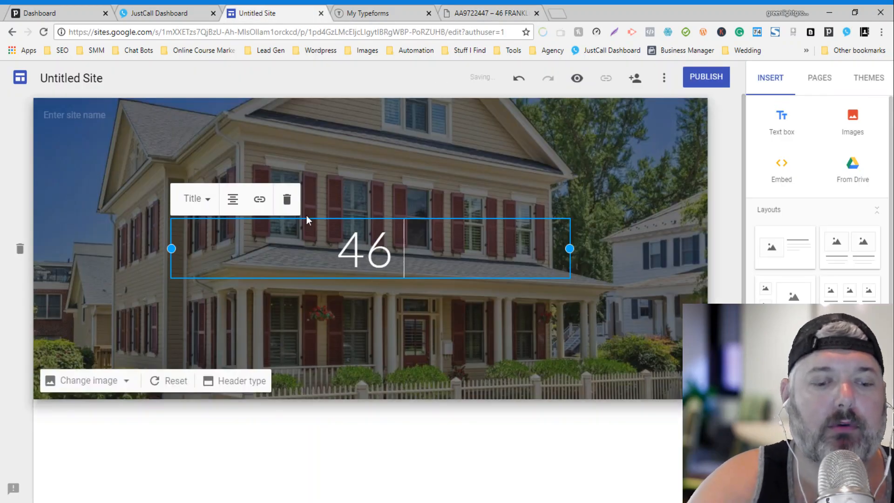
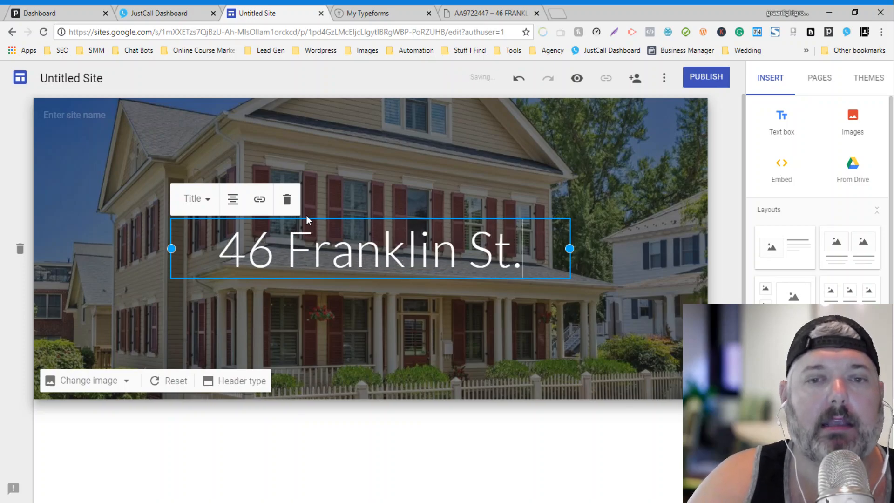
pyautogui.press('Return')
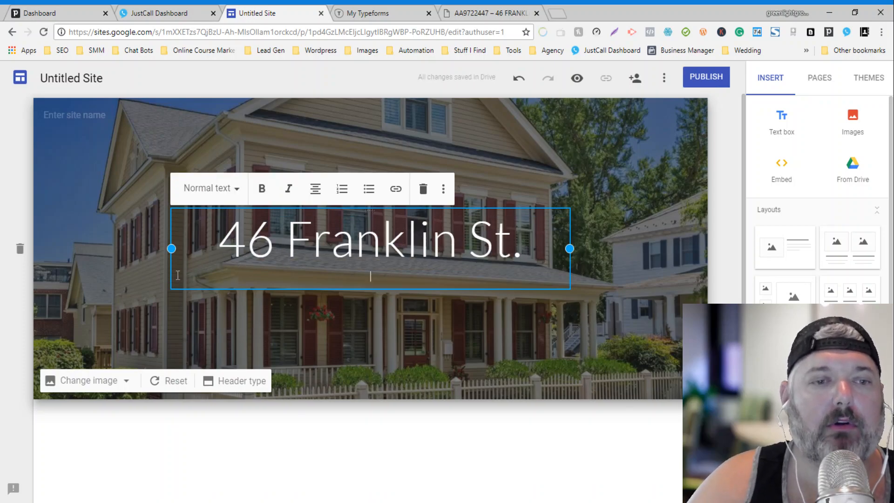
pyautogui.click(224, 190)
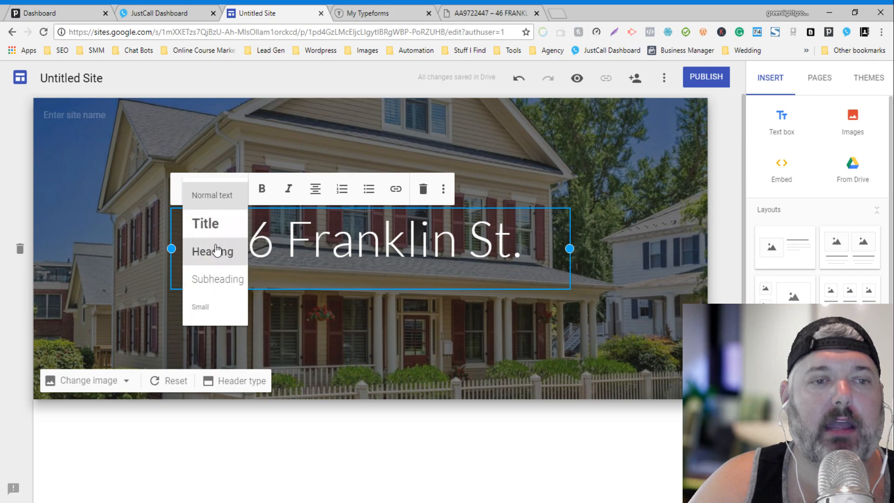
pyautogui.click(215, 254)
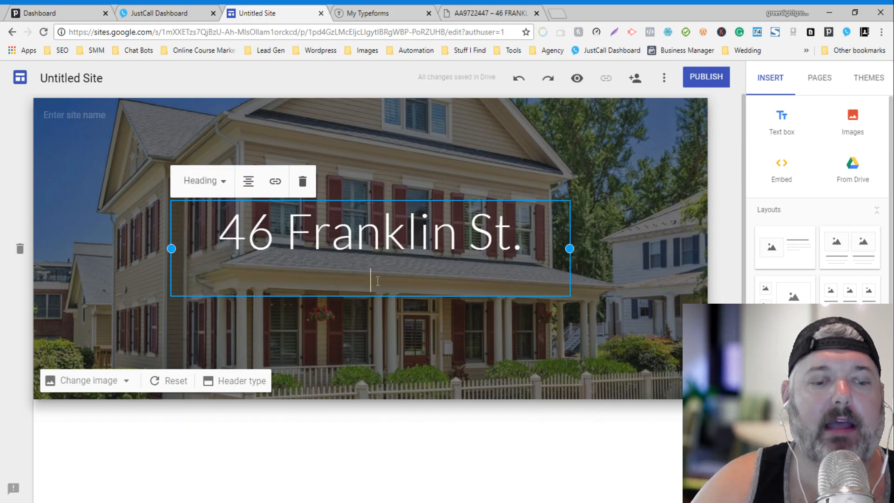
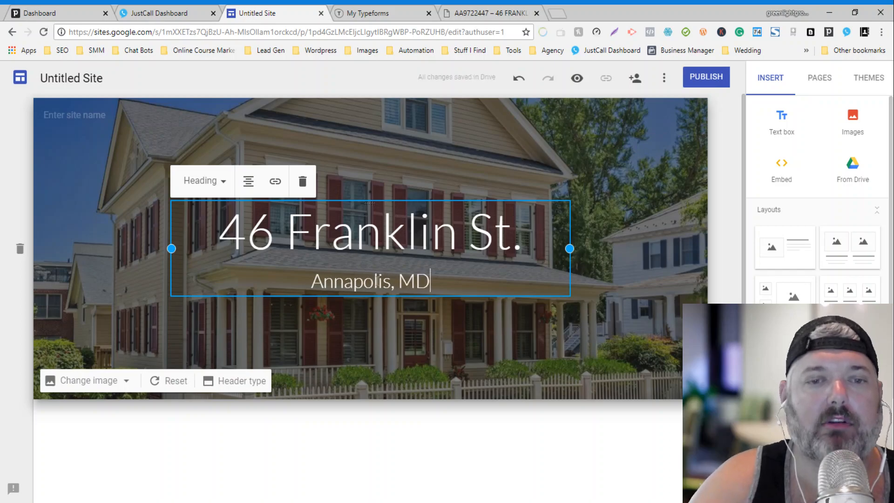
pyautogui.click(591, 214)
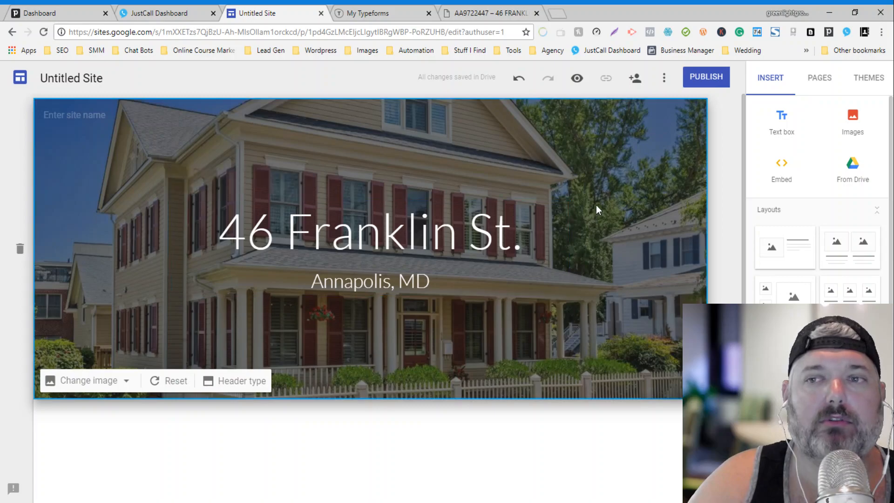
# Step: Apply the Diplomat theme and start adding a logo through the image picker
pyautogui.click(861, 79)
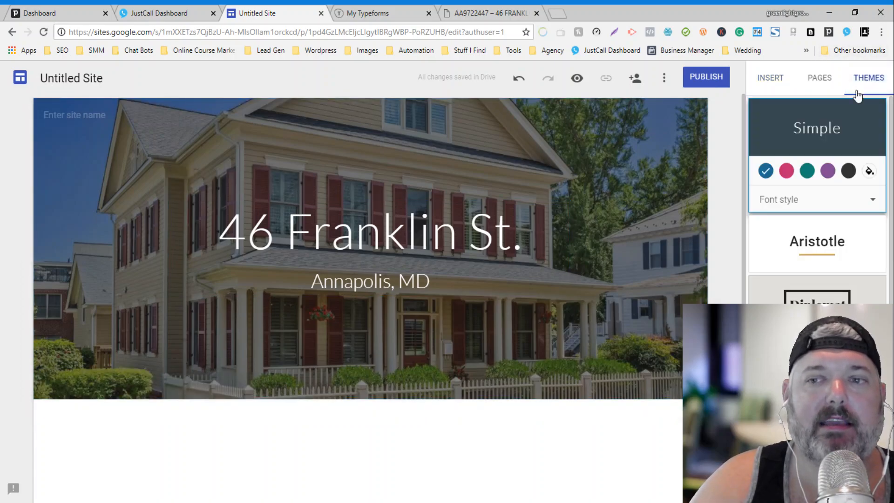
pyautogui.click(816, 293)
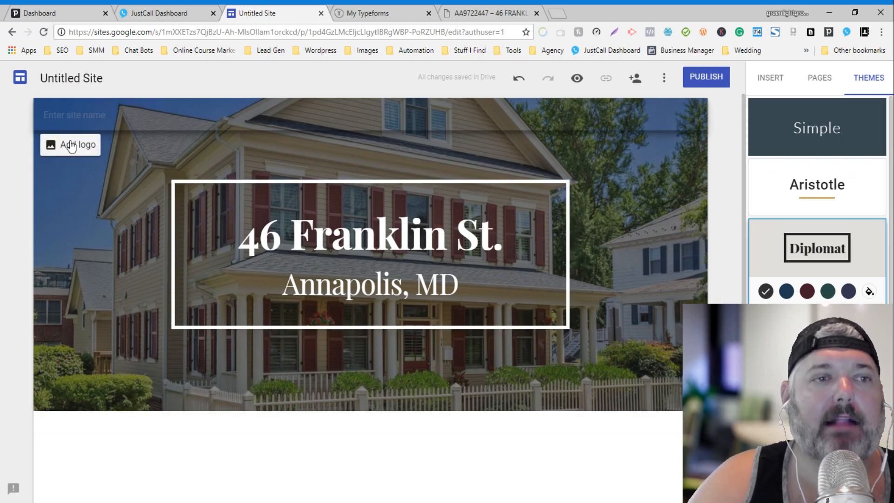
pyautogui.click(70, 142)
pyautogui.click(178, 195)
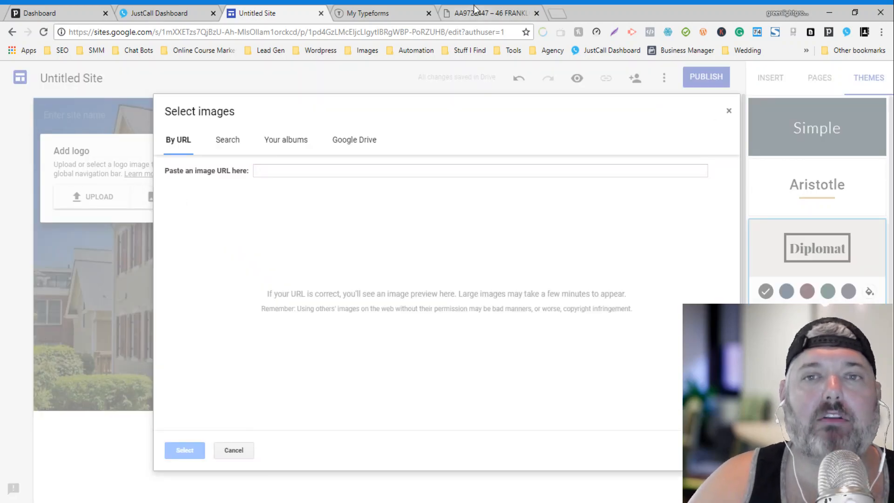
# Step: Add the Grace Ryan Real Estate logo to the navigation bar using its image URL
pyautogui.click(443, 14)
pyautogui.scroll(3, 195, 169)
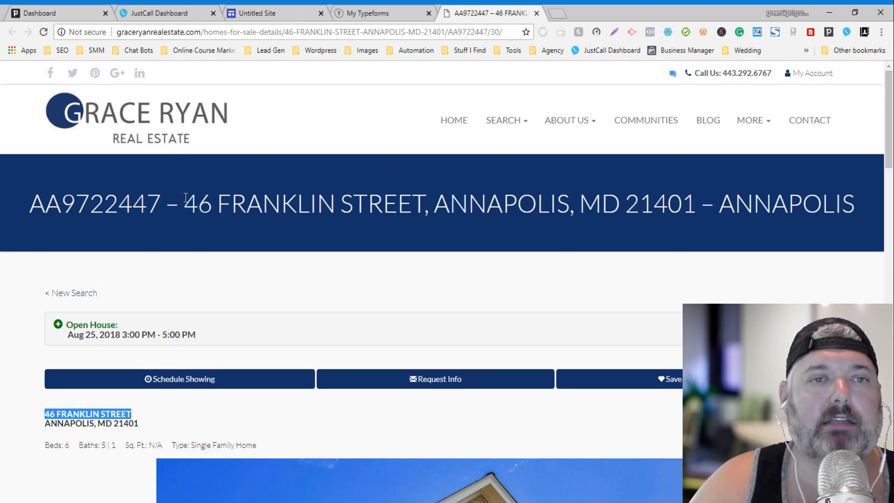
pyautogui.click(247, 13)
pyautogui.click(264, 171)
pyautogui.write('http://graceryanrealestate.com/')
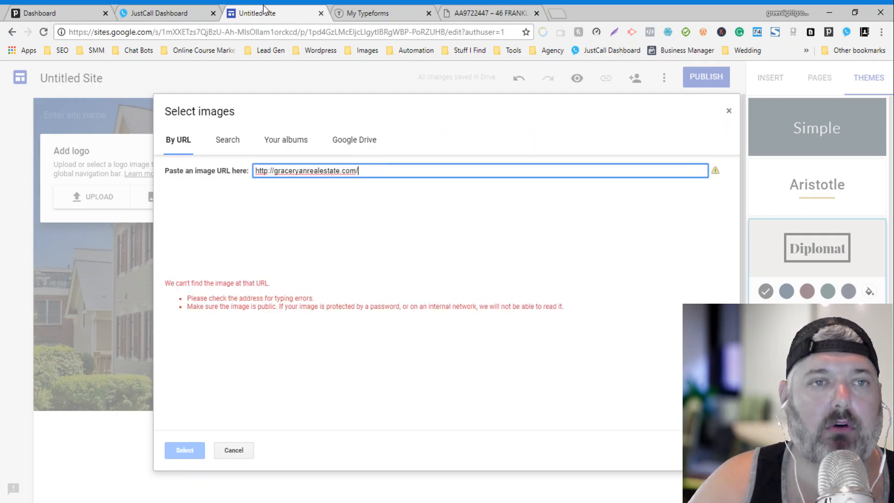
pyautogui.press('BackSpace')
pyautogui.press('BackSpace')
pyautogui.press('BackSpace')
pyautogui.press('BackSpace')
pyautogui.press('BackSpace')
pyautogui.press('BackSpace')
pyautogui.press('BackSpace')
pyautogui.press('BackSpace')
pyautogui.press('BackSpace')
pyautogui.press('BackSpace')
pyautogui.press('BackSpace')
pyautogui.press('BackSpace')
pyautogui.press('BackSpace')
pyautogui.press('BackSpace')
pyautogui.press('BackSpace')
pyautogui.press('BackSpace')
pyautogui.press('BackSpace')
pyautogui.press('BackSpace')
pyautogui.press('BackSpace')
pyautogui.press('BackSpace')
pyautogui.press('BackSpace')
pyautogui.press('BackSpace')
pyautogui.press('BackSpace')
pyautogui.press('BackSpace')
pyautogui.press('BackSpace')
pyautogui.press('BackSpace')
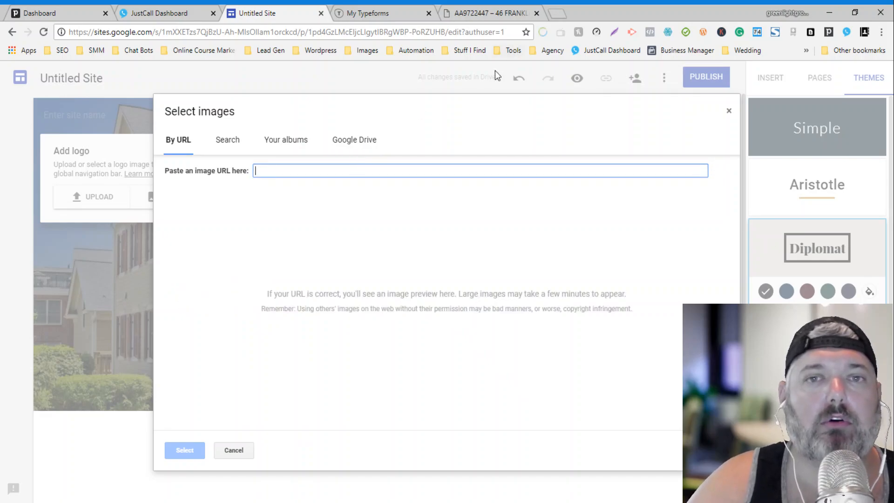
pyautogui.click(486, 13)
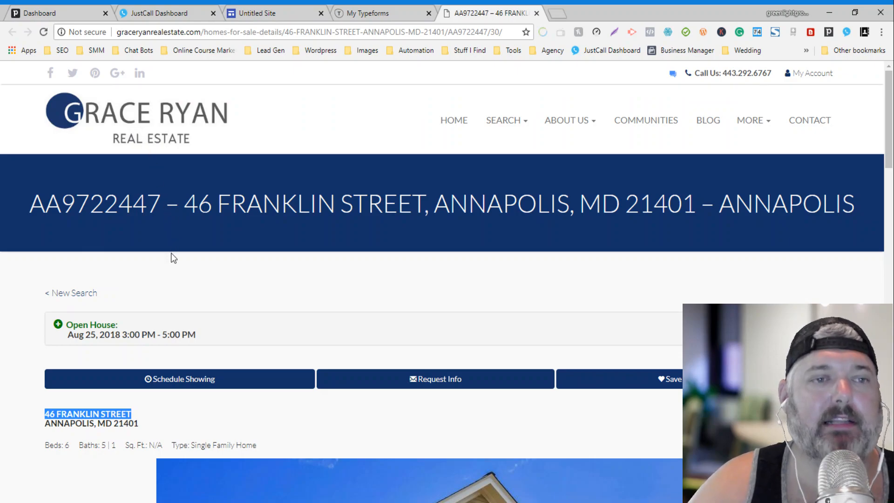
pyautogui.click(258, 13)
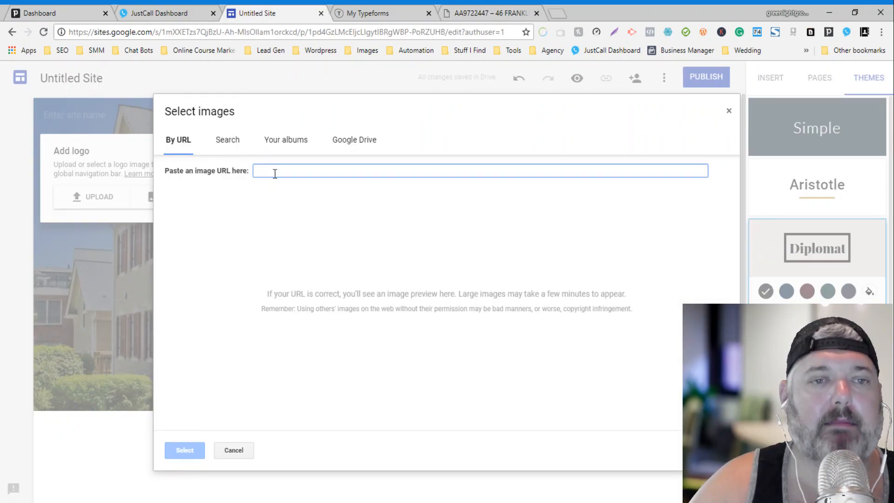
pyautogui.write('http://graceryanrealestate.com/wp-content/uploads/2017/02/grace-ryan-homes-logo.jpg')
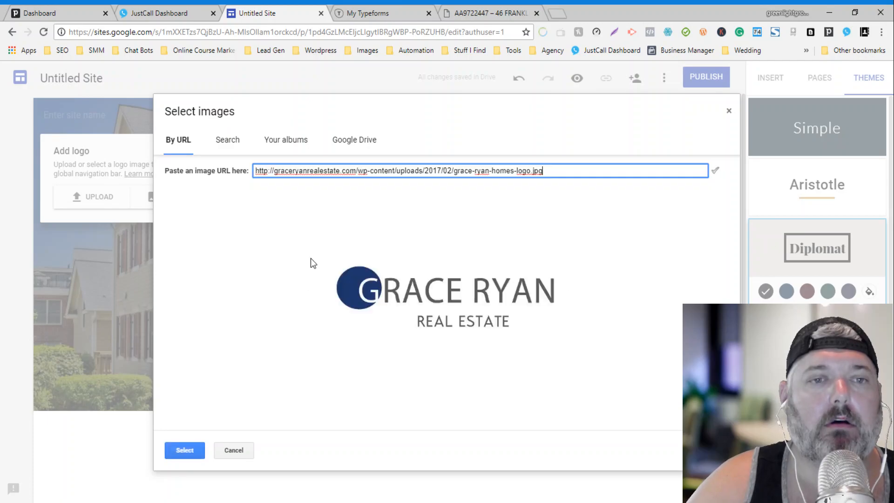
pyautogui.click(187, 449)
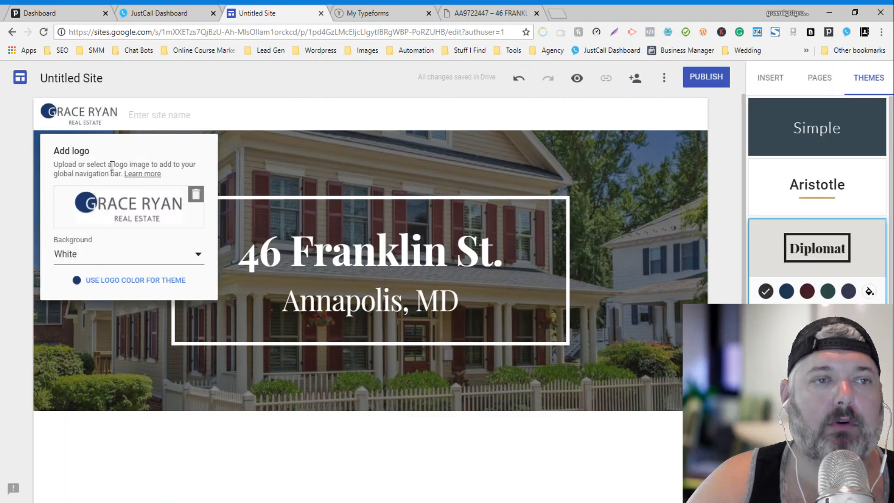
pyautogui.click(85, 84)
pyautogui.click(85, 84)
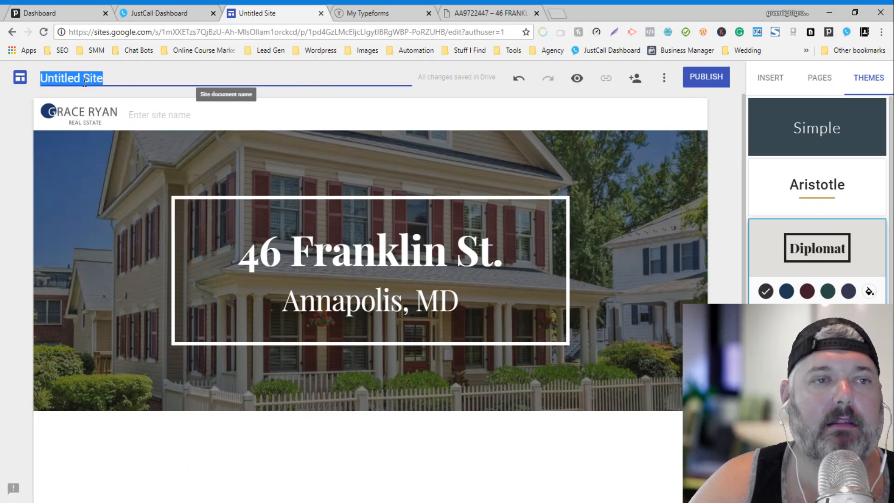
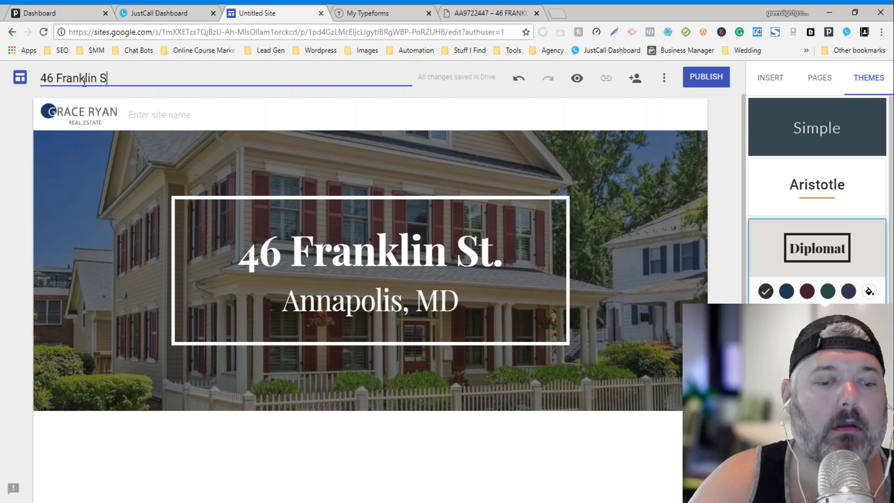
pyautogui.press('Return')
# Step: Clear the auto-filled site name beside the logo, leaving it blank
pyautogui.click(188, 114)
pyautogui.hotkey('ctrl', 'a')
pyautogui.press('BackSpace')
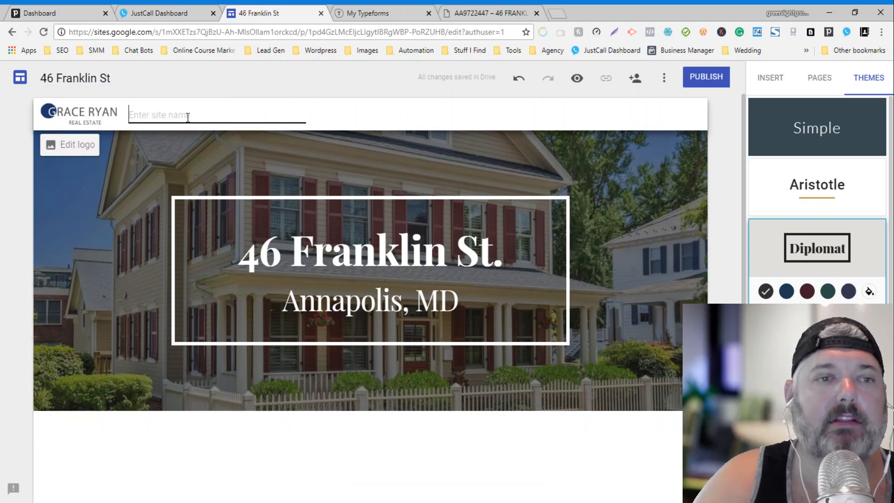
pyautogui.press('Return')
pyautogui.click(239, 180)
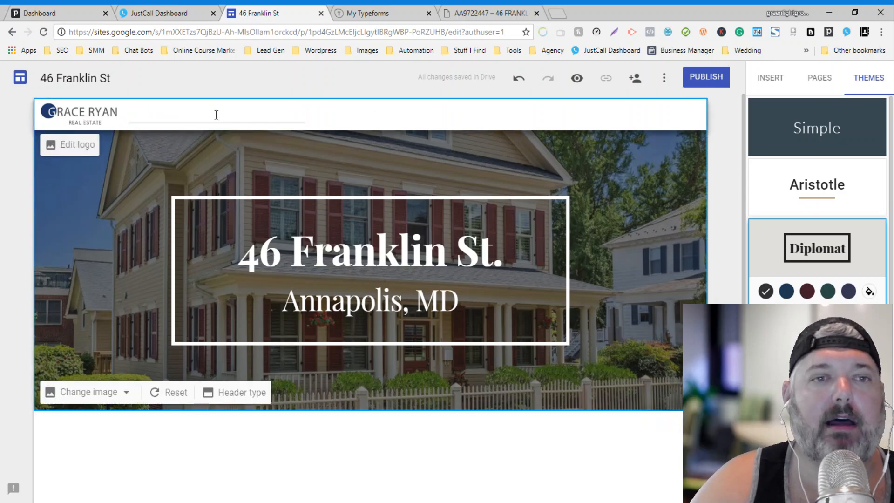
pyautogui.scroll(-1, 501, 444)
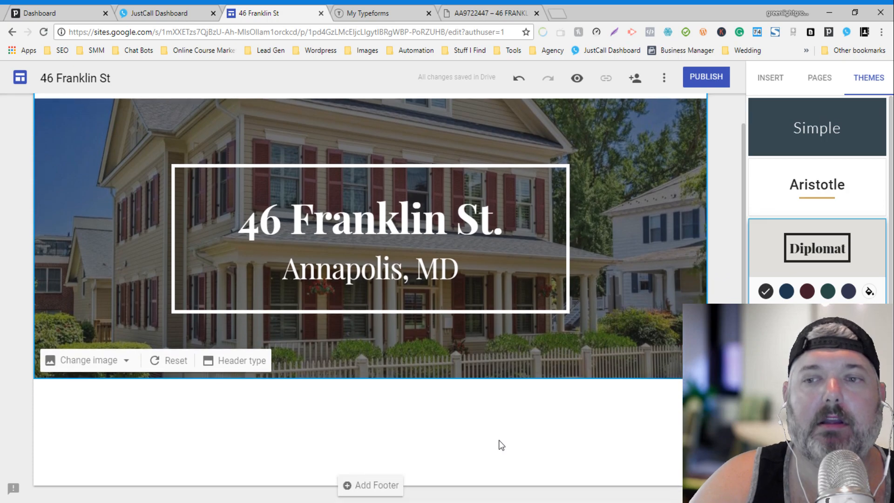
# Step: Insert a centred Title text box reading 'This Home WILL Sell Fast!!!' below the header
pyautogui.click(776, 84)
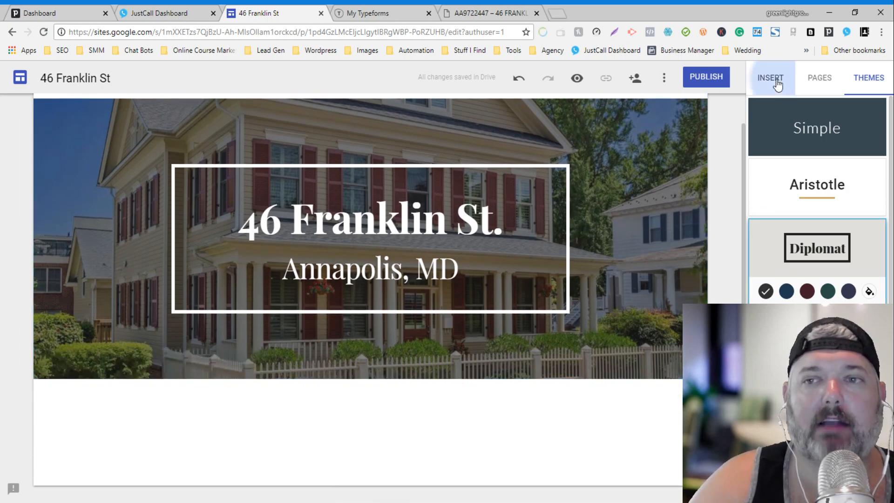
pyautogui.click(780, 133)
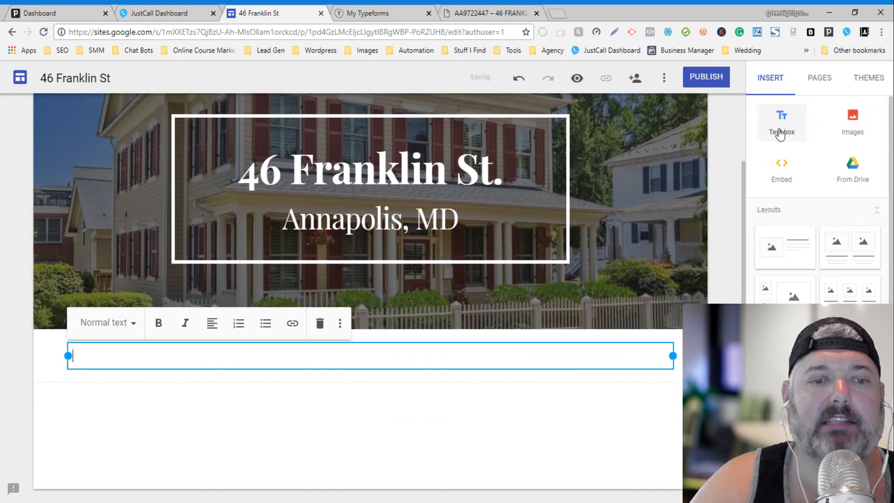
pyautogui.click(130, 322)
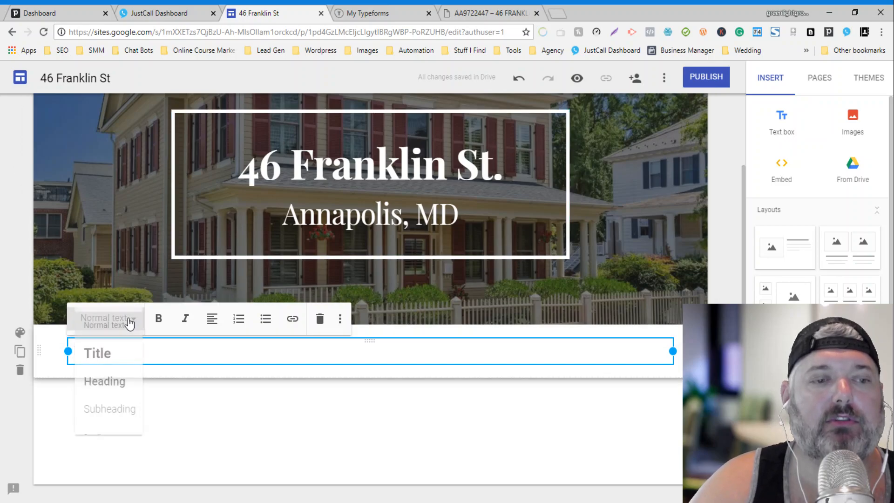
pyautogui.click(113, 356)
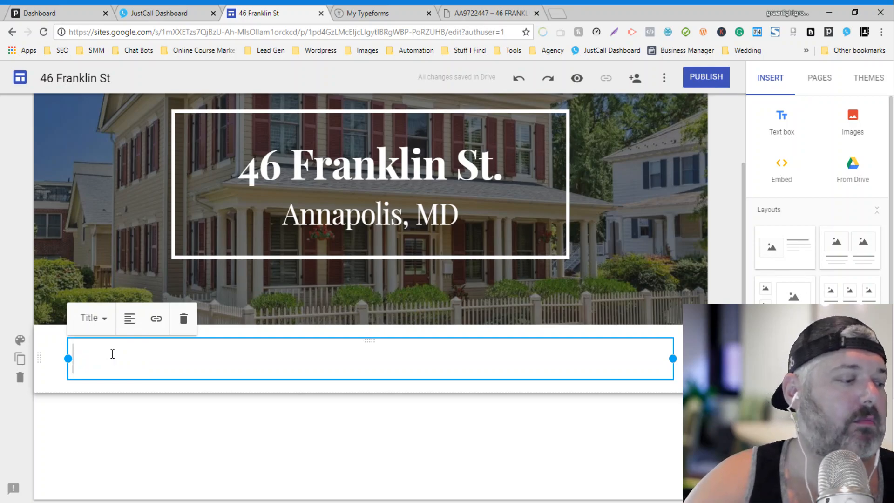
pyautogui.write('This')
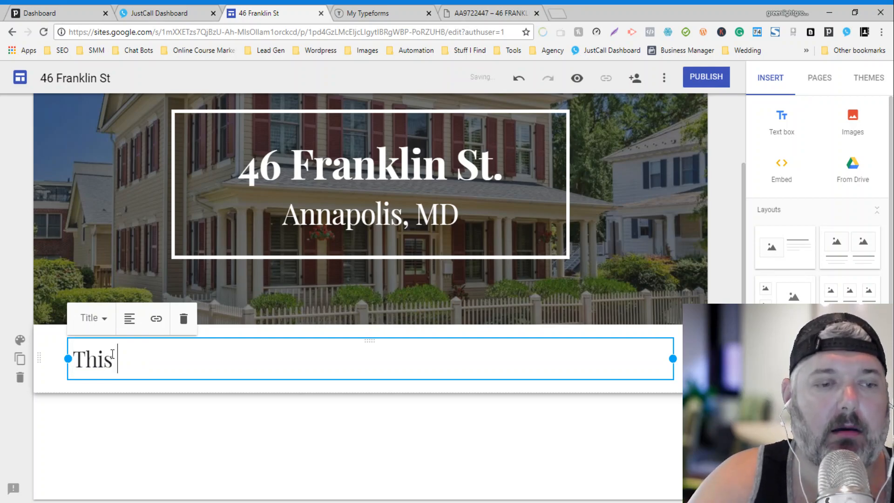
pyautogui.write(' Home WI')
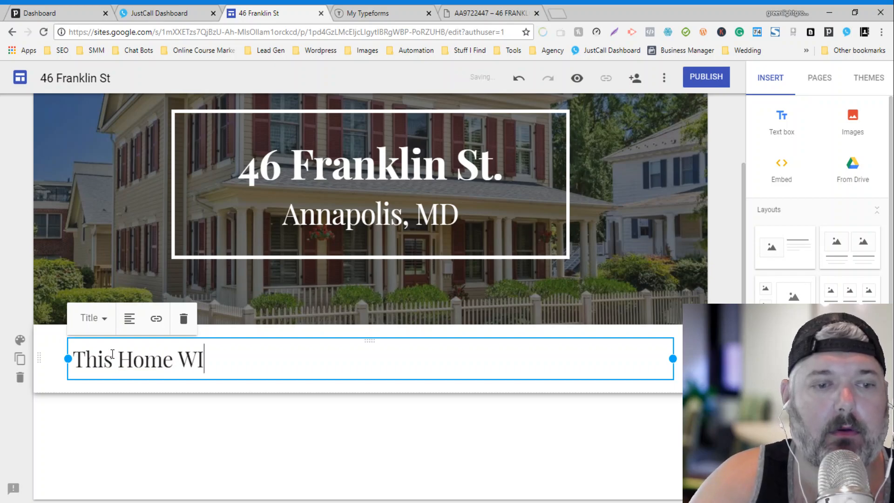
pyautogui.write('LL Sell Fast')
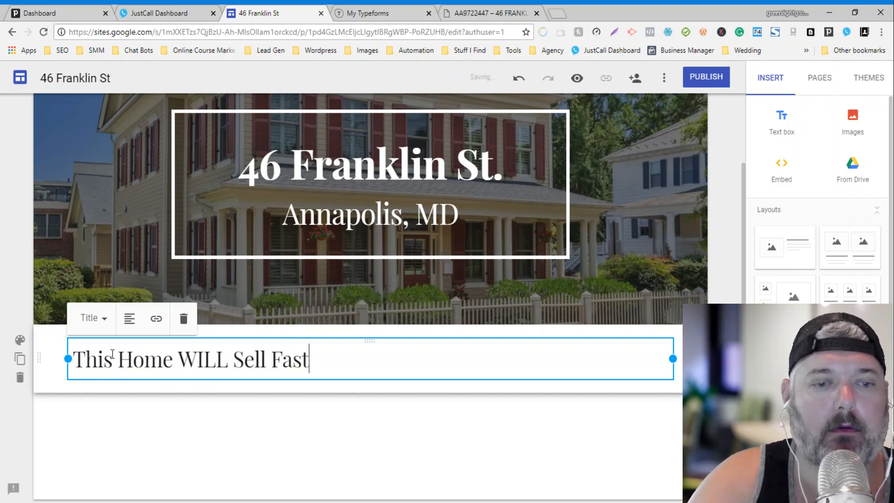
pyautogui.write('!!!')
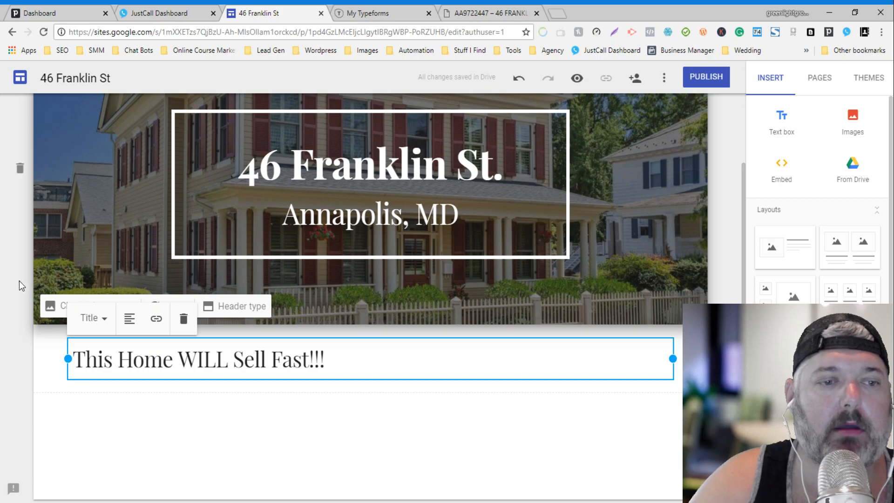
pyautogui.click(131, 319)
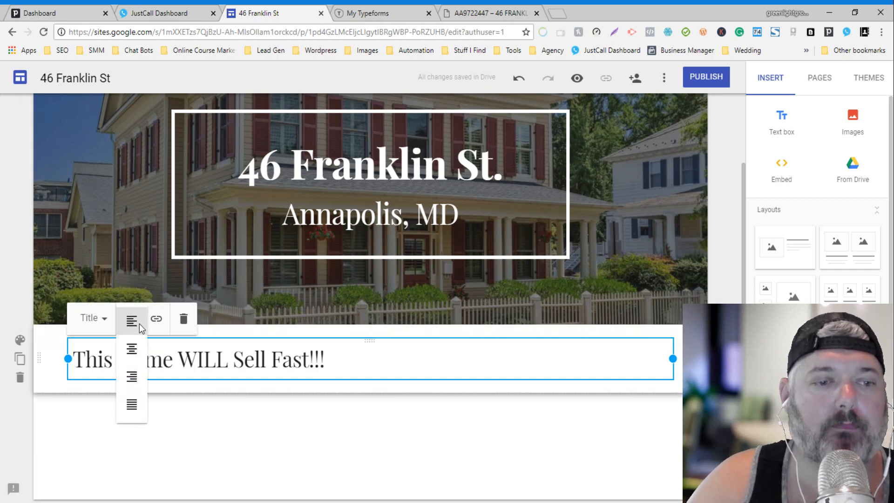
pyautogui.click(131, 353)
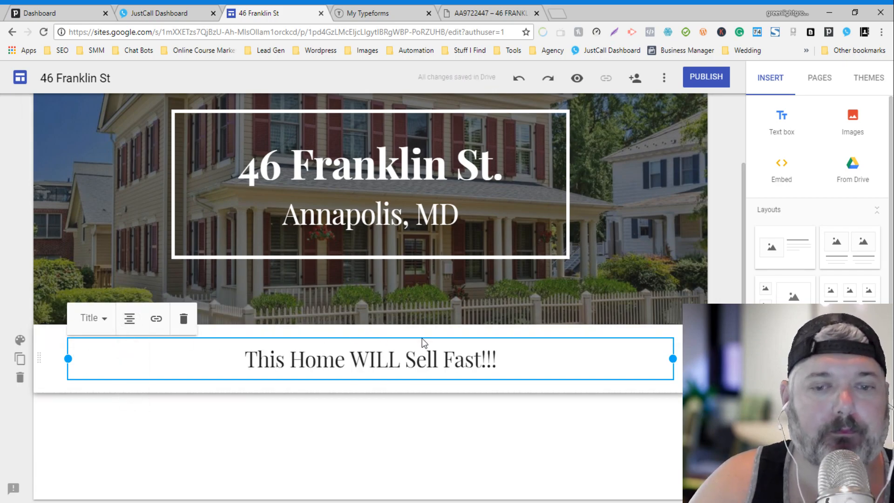
# Step: Add a Heading line: 'Find out the details before anyone else sees it on the MLS!'
pyautogui.press('Return')
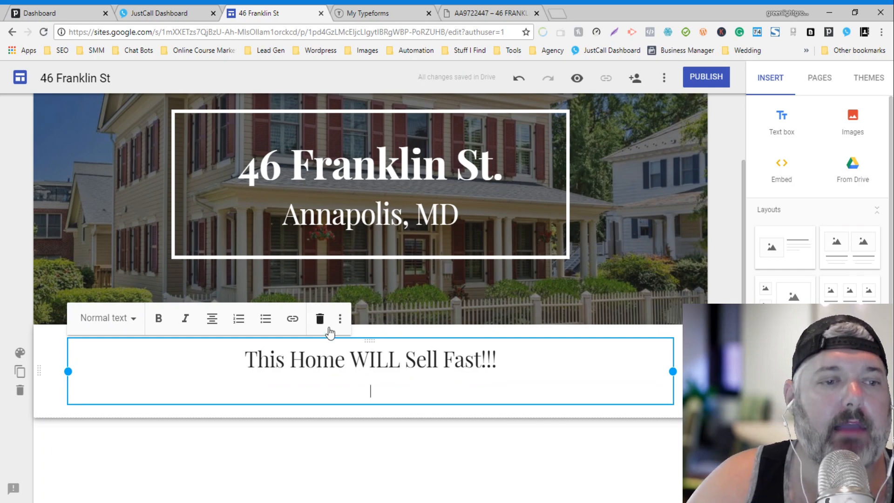
pyautogui.click(132, 319)
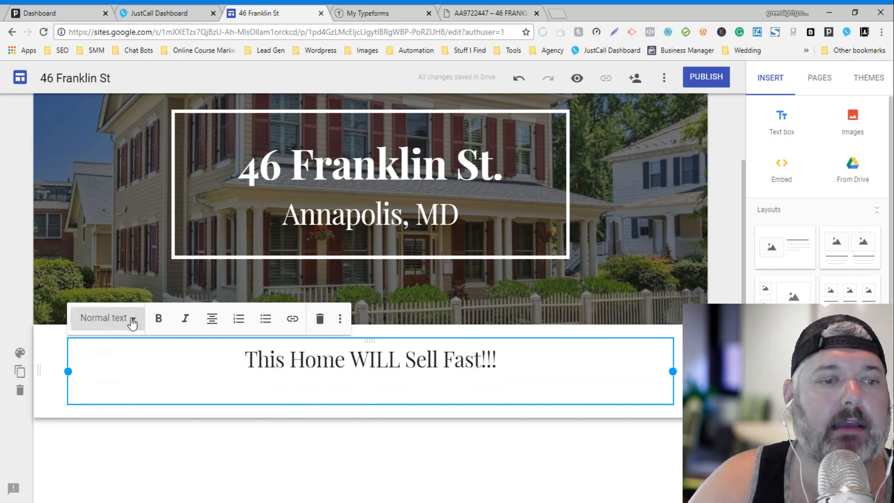
pyautogui.click(105, 382)
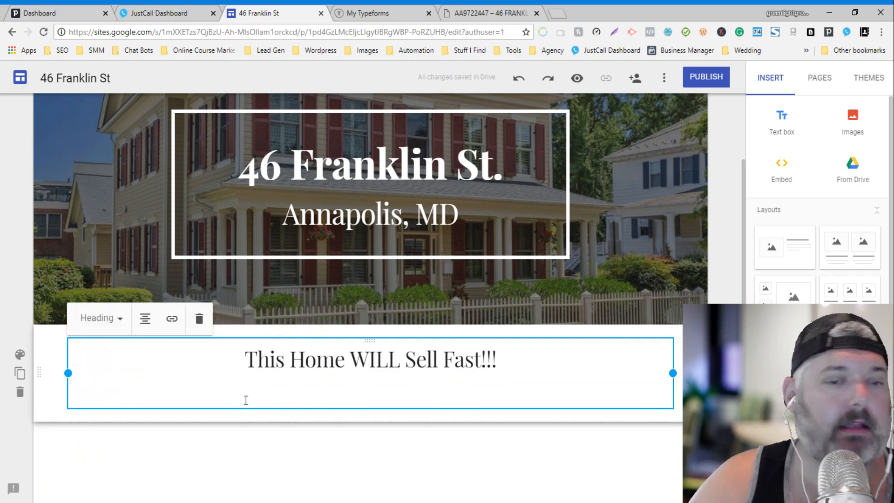
pyautogui.write('Find')
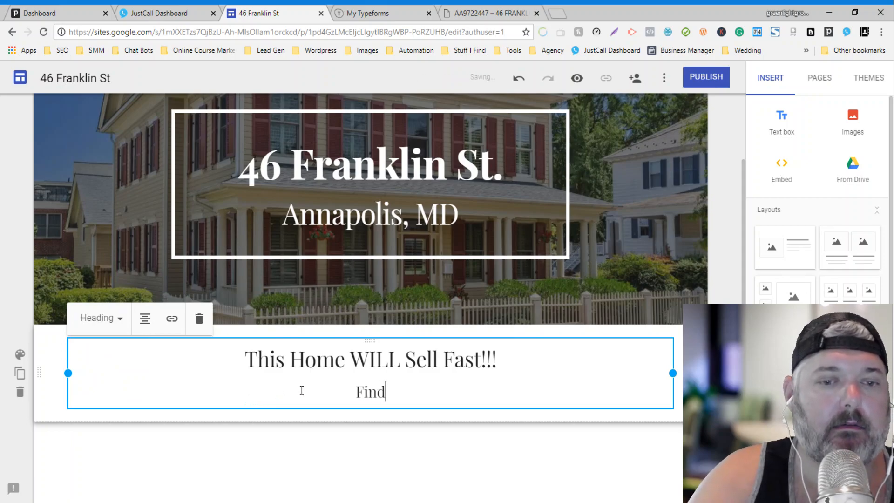
pyautogui.write(' out th')
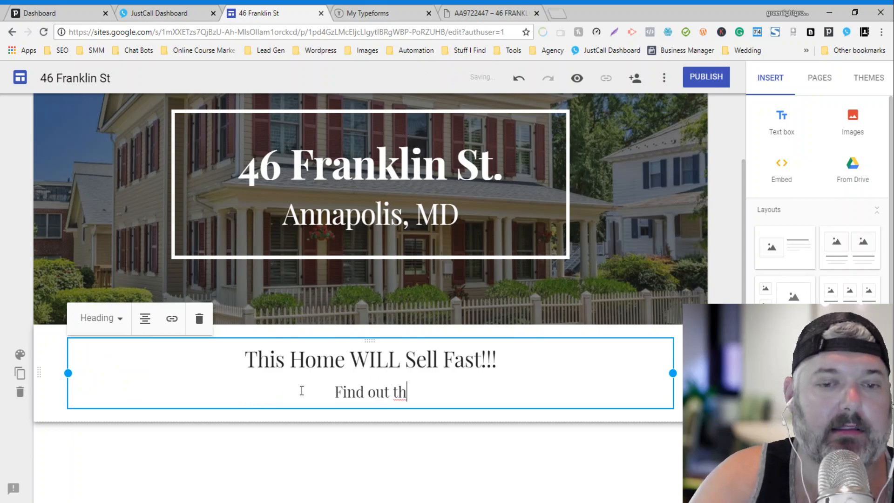
pyautogui.write('e deatails before')
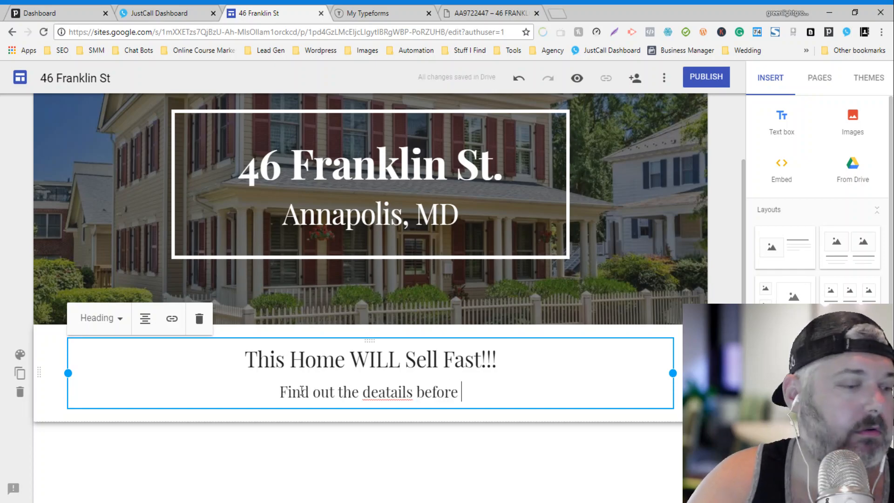
pyautogui.press('BackSpace')
pyautogui.press('BackSpace')
pyautogui.press('BackSpace')
pyautogui.press('BackSpace')
pyautogui.press('BackSpace')
pyautogui.press('BackSpace')
pyautogui.press('BackSpace')
pyautogui.press('BackSpace')
pyautogui.press('BackSpace')
pyautogui.press('BackSpace')
pyautogui.press('BackSpace')
pyautogui.press('BackSpace')
pyautogui.press('BackSpace')
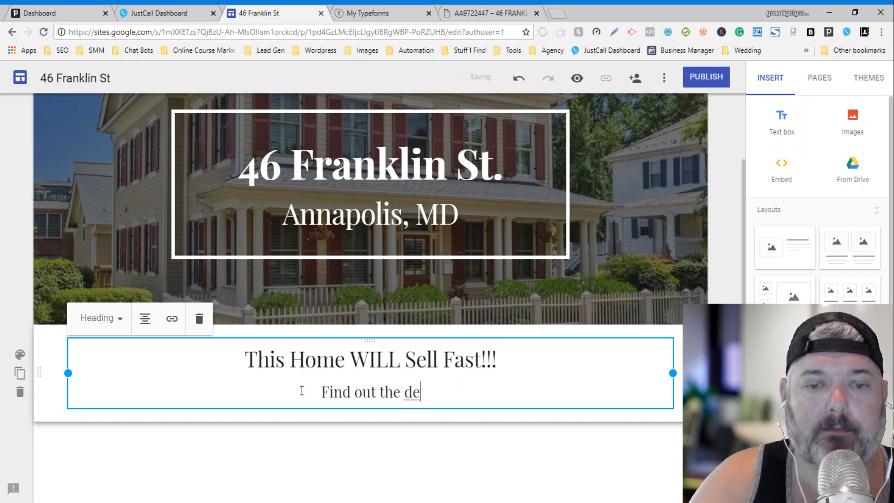
pyautogui.write('tails befo')
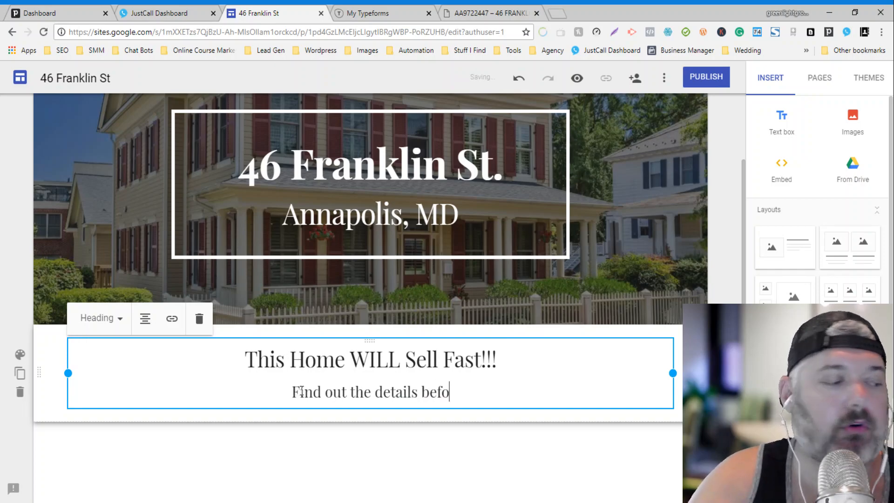
pyautogui.write('re anyo')
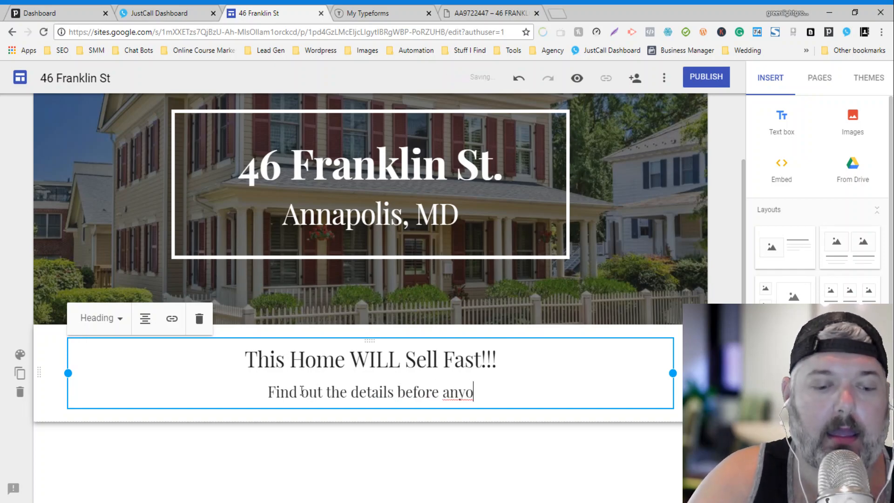
pyautogui.write('ne else see')
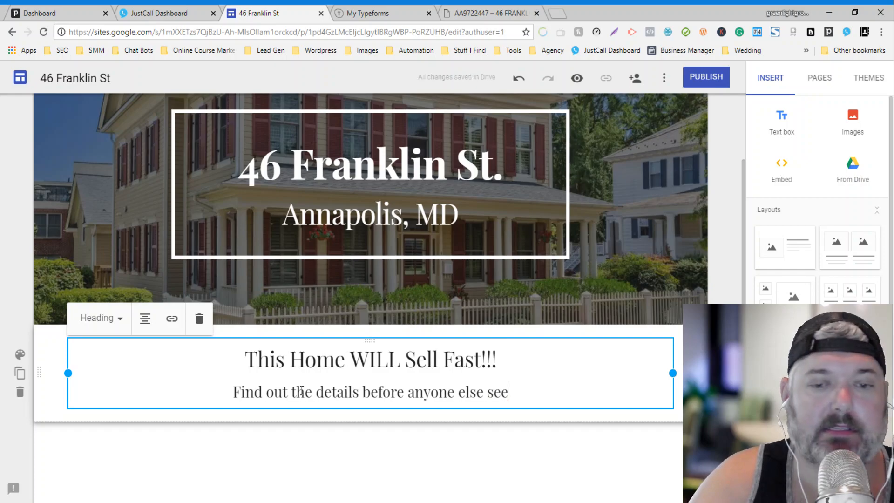
pyautogui.write('s')
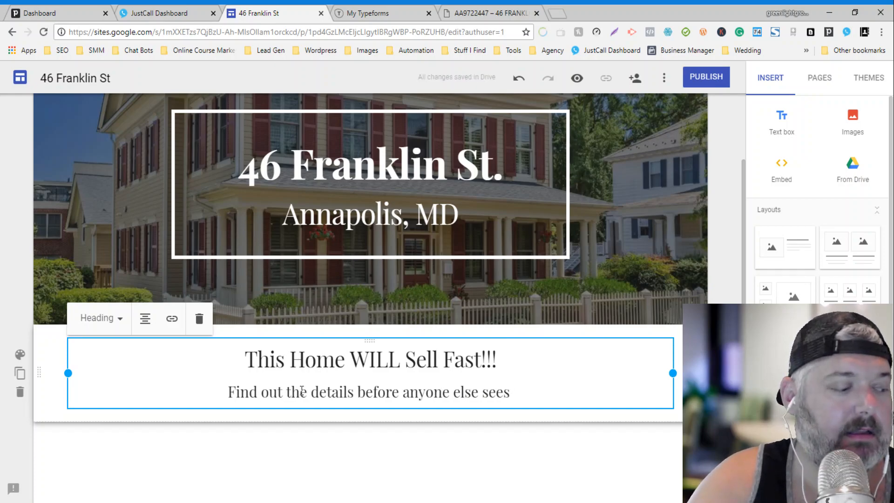
pyautogui.write(' it on the')
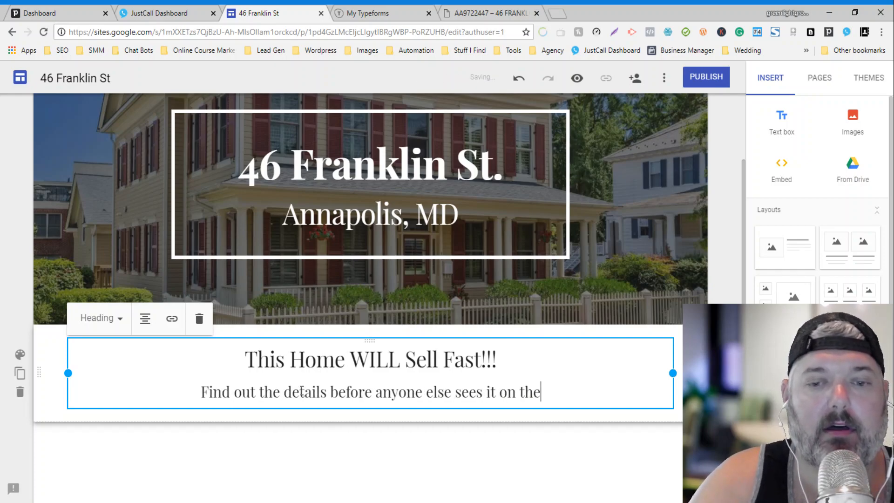
pyautogui.write(' MLS!')
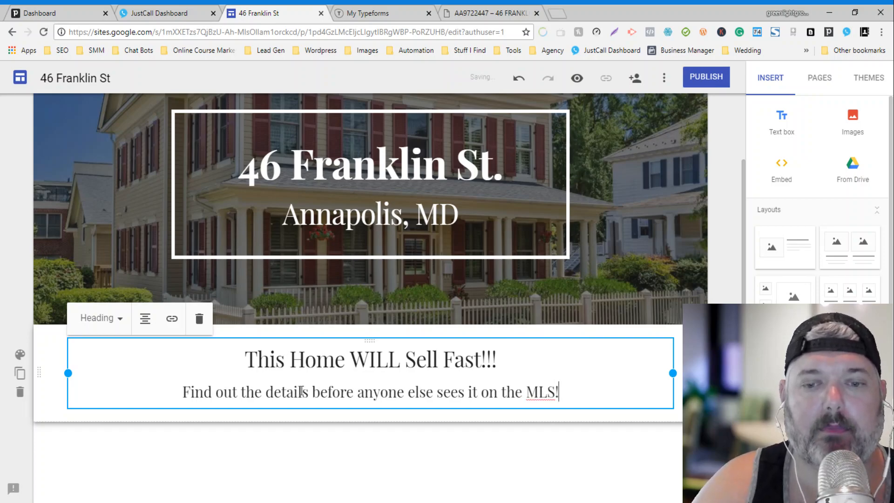
pyautogui.click(539, 441)
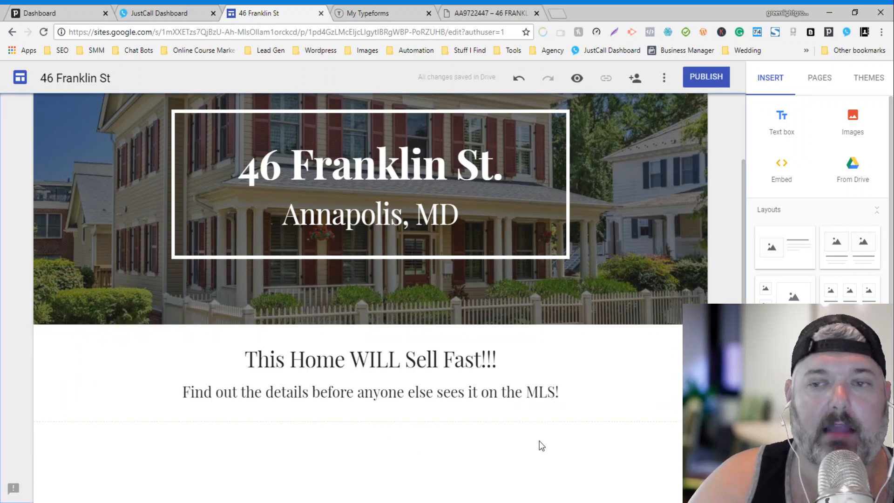
# Step: Create a new typeform from scratch in the My Typeforms workspace
pyautogui.click(352, 12)
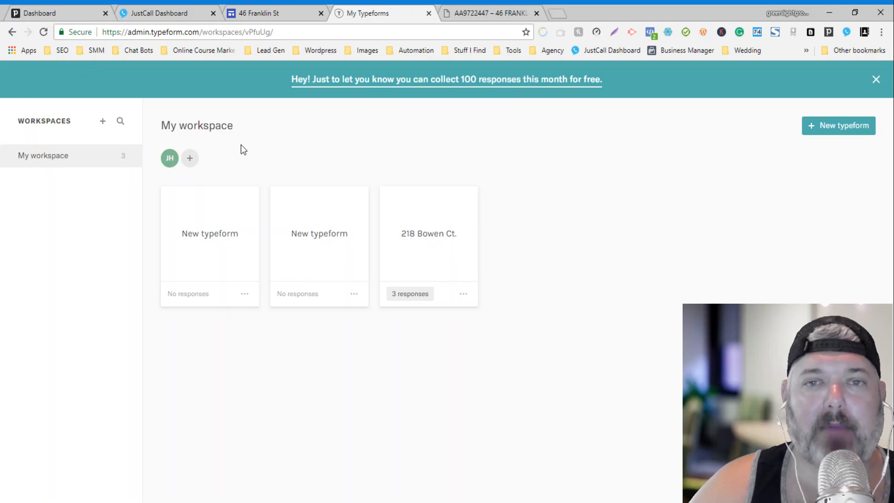
pyautogui.click(827, 127)
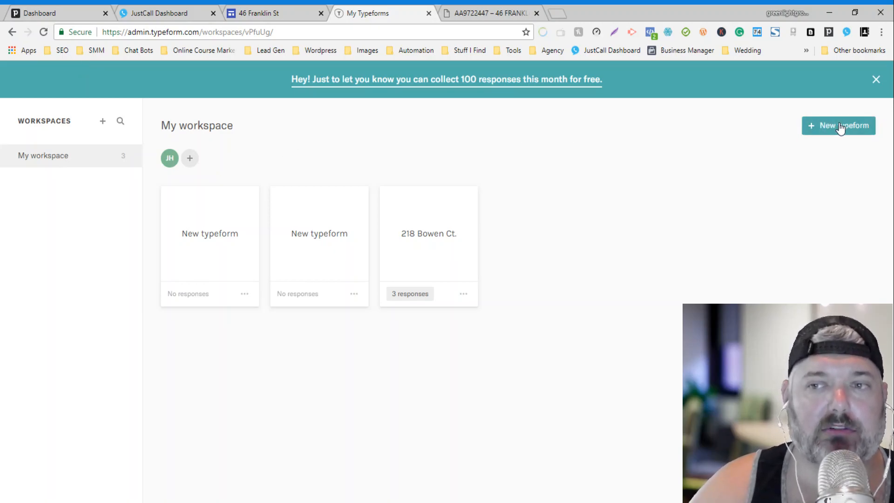
pyautogui.click(283, 267)
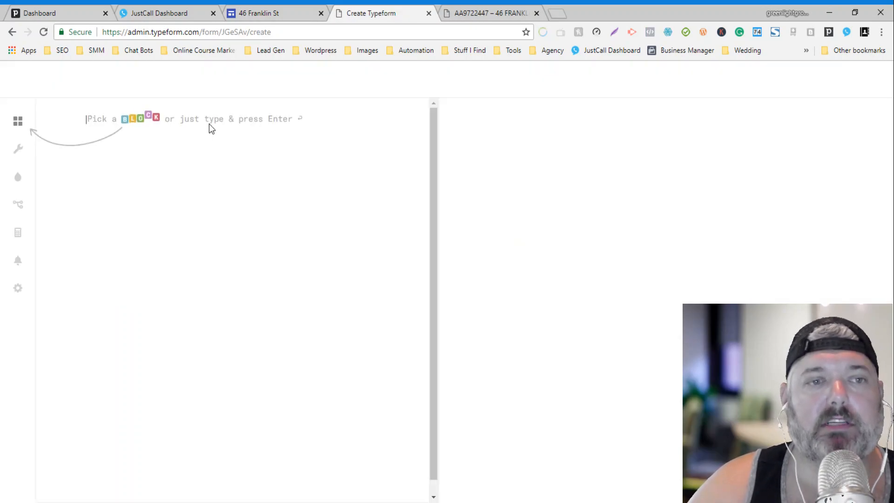
# Step: Add a required Short Text question 'What is your name?'
pyautogui.click(18, 122)
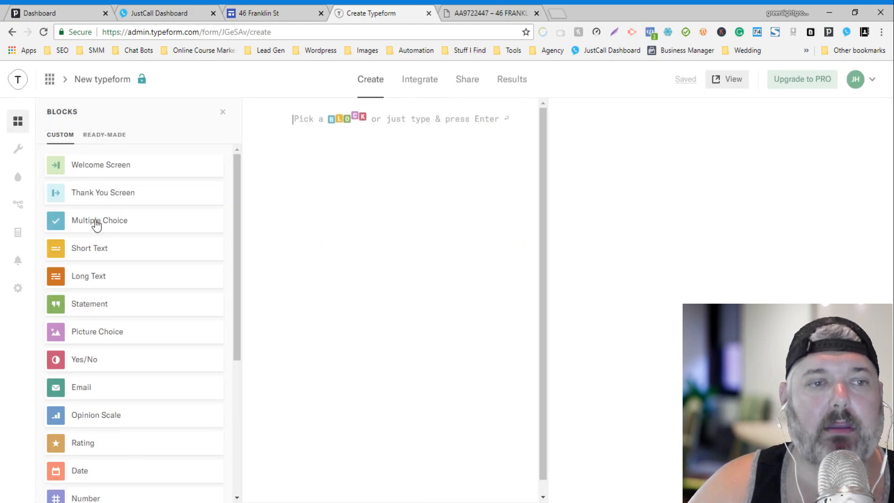
pyautogui.click(92, 255)
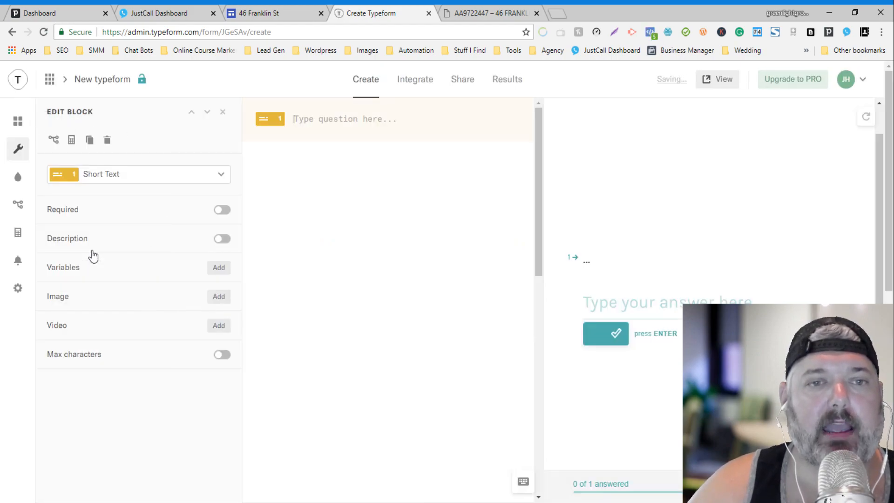
pyautogui.write('WHat')
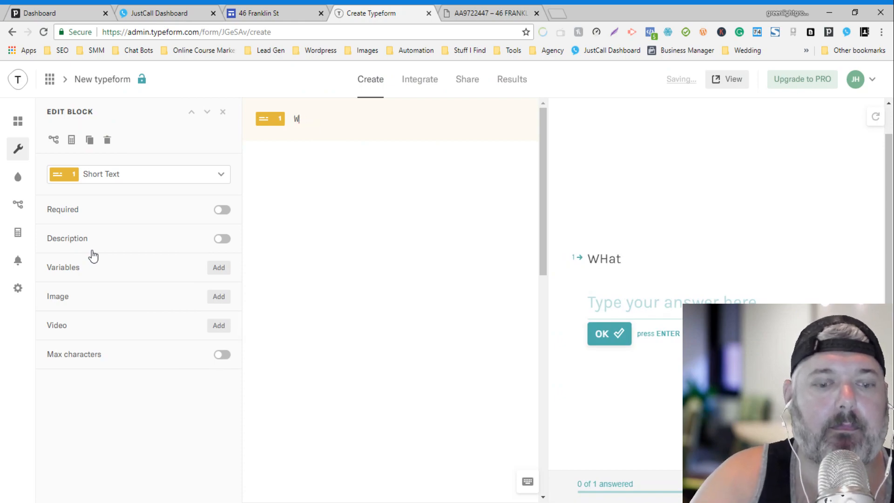
pyautogui.write('hat is your name?')
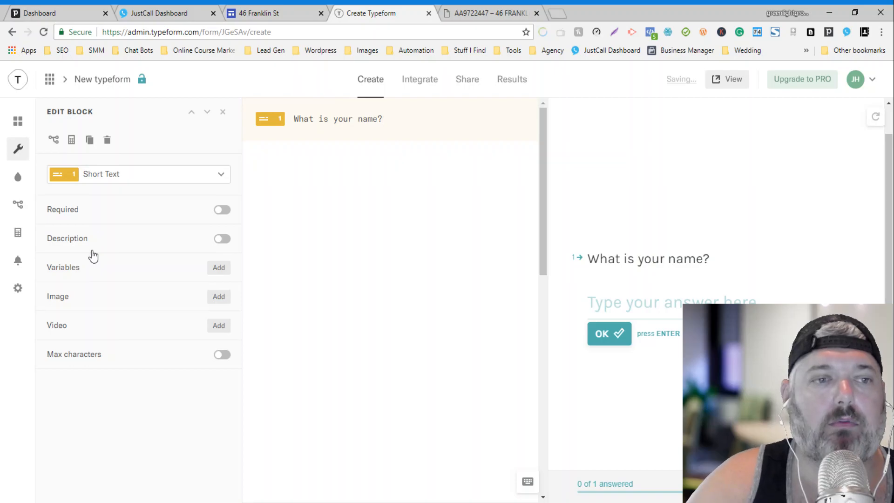
pyautogui.click(218, 210)
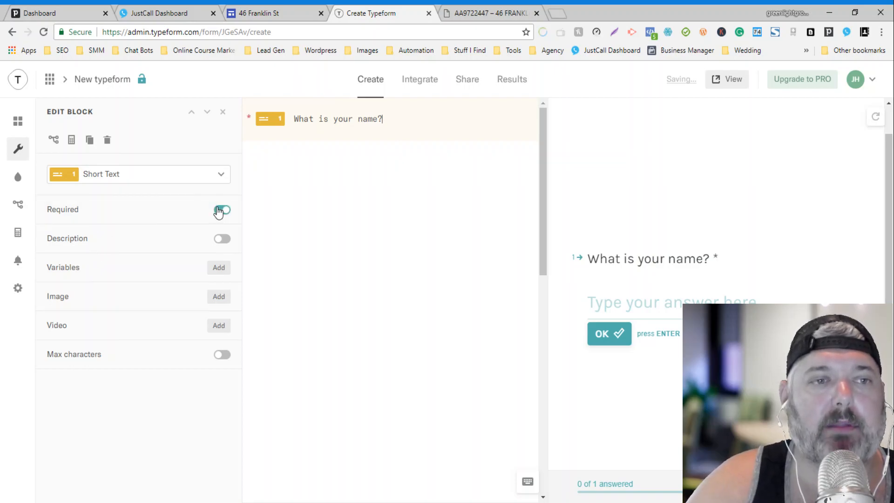
# Step: Add a required Email question 'What is your best email?' as question 2
pyautogui.click(18, 122)
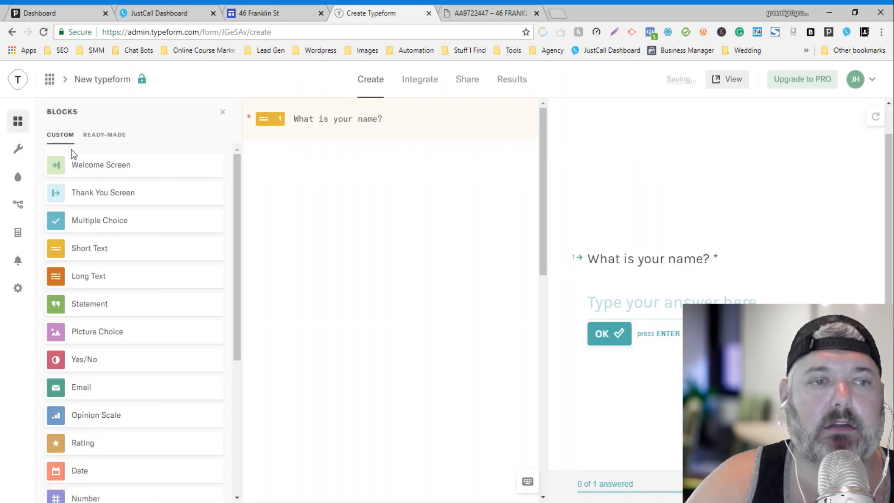
pyautogui.click(83, 393)
pyautogui.write('Wh')
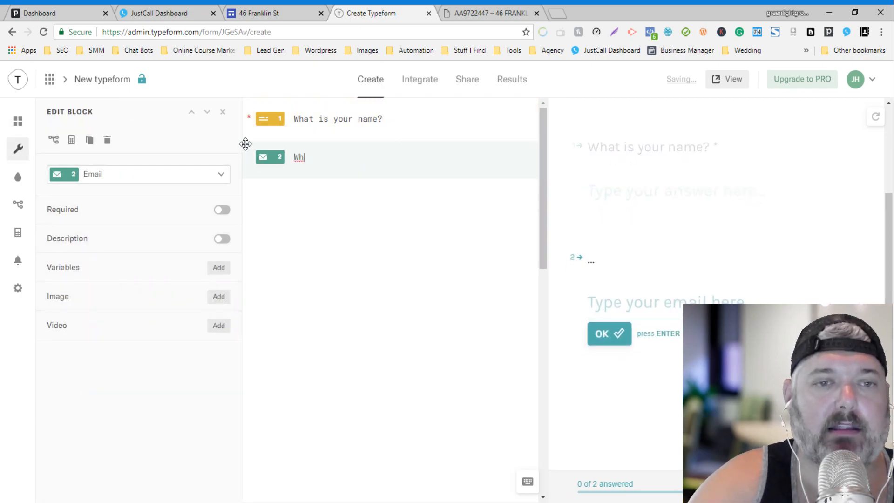
pyautogui.write('at is your Best Ema')
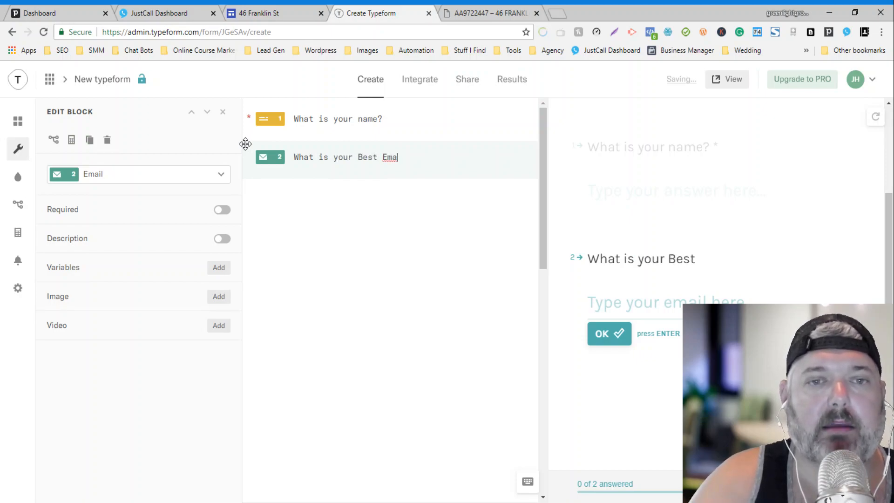
pyautogui.write('be')
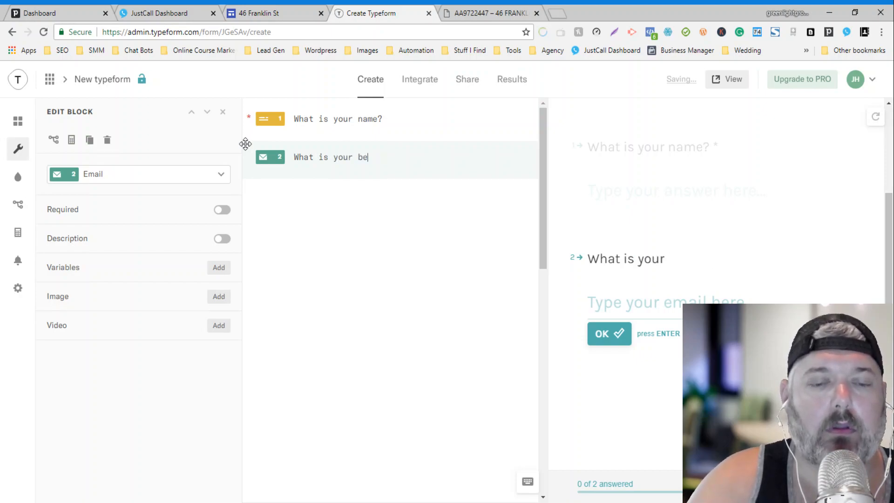
pyautogui.write('st email?')
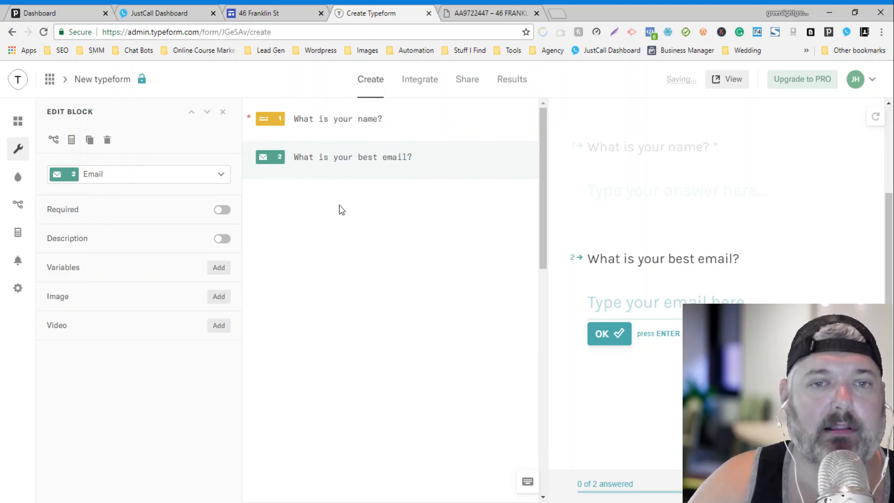
pyautogui.click(217, 210)
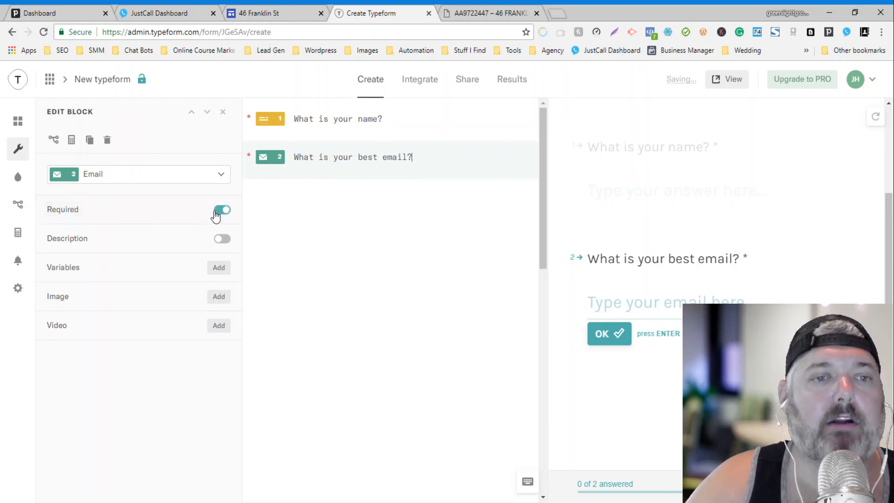
pyautogui.click(19, 124)
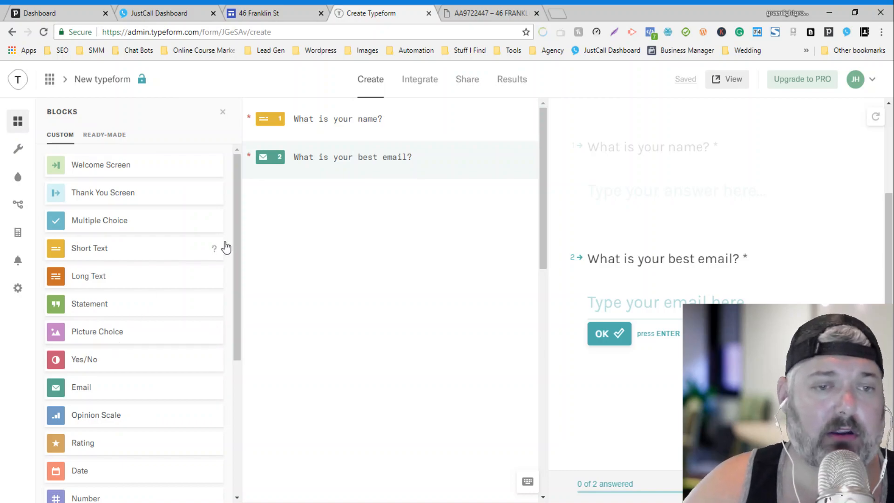
# Step: Add a third multiple-choice question, 'What is your moving timeframe?', with first choice ASAP
pyautogui.moveTo(239, 231); pyautogui.dragTo(236, 205)
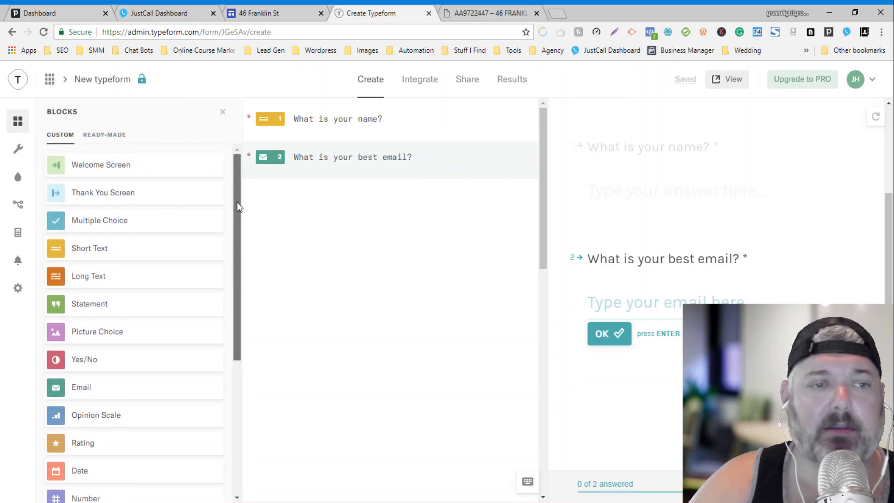
pyautogui.scroll(-4, 231, 285)
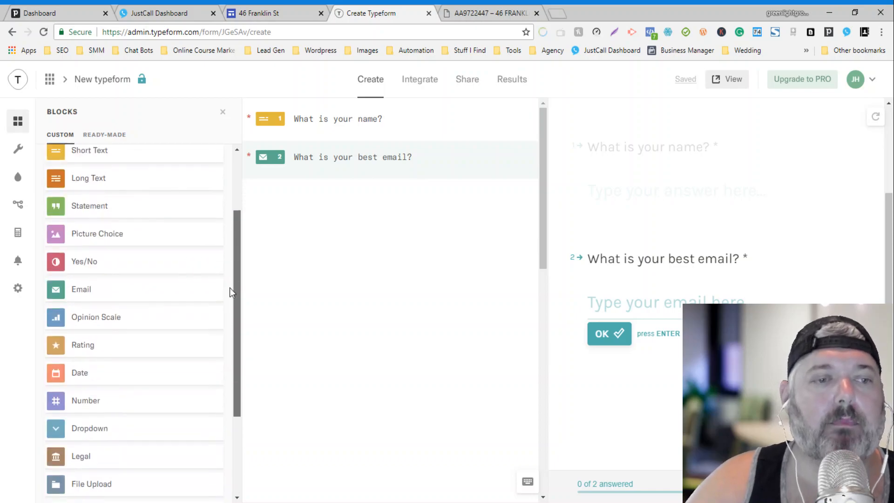
pyautogui.scroll(3, 226, 283)
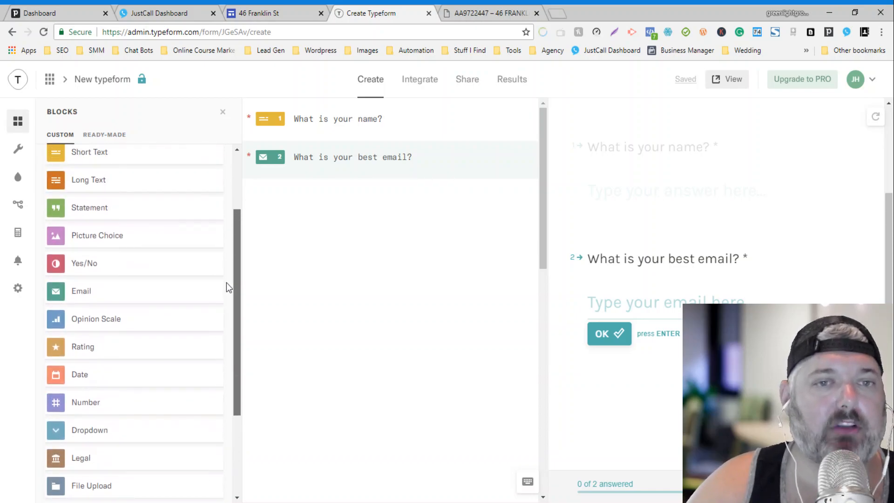
pyautogui.scroll(1, 228, 253)
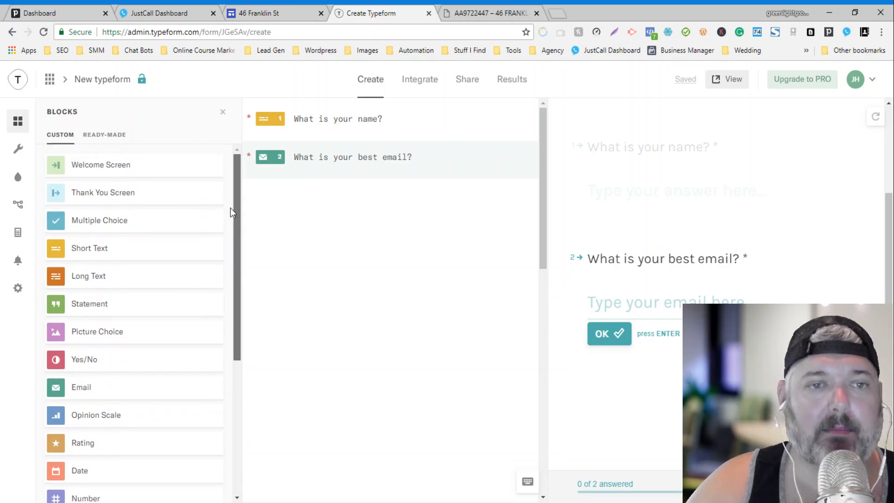
pyautogui.moveTo(234, 225); pyautogui.dragTo(231, 356)
pyautogui.scroll(5, 91, 361)
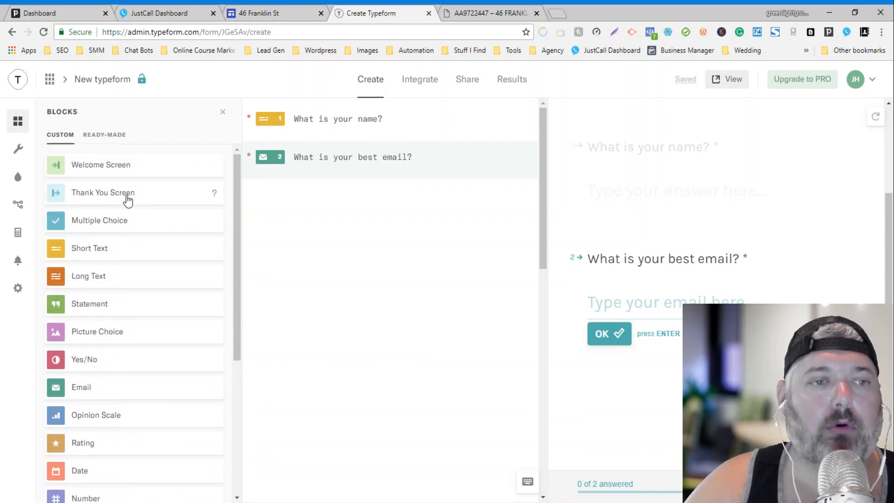
pyautogui.click(116, 223)
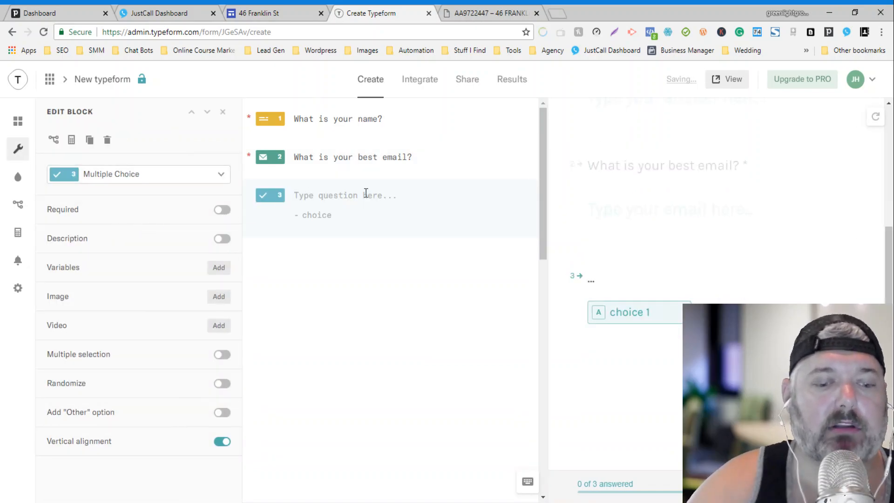
pyautogui.write('What is your moving timeframe? - ')
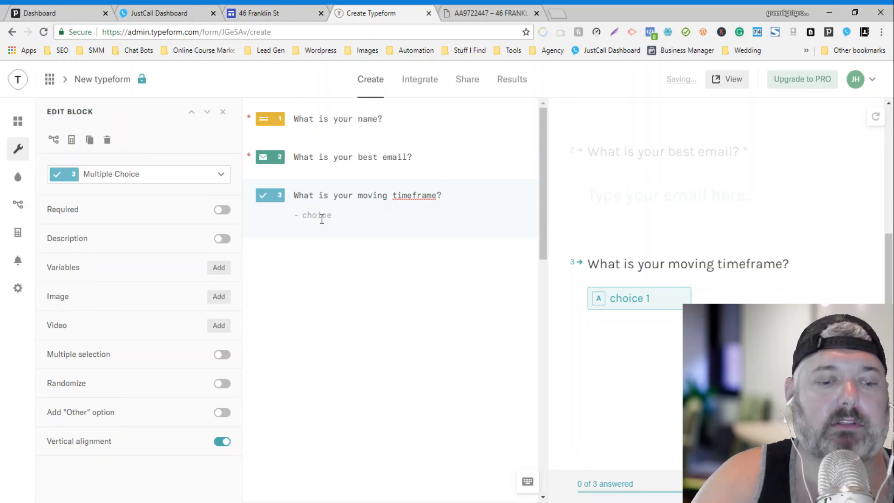
pyautogui.write('ASAP')
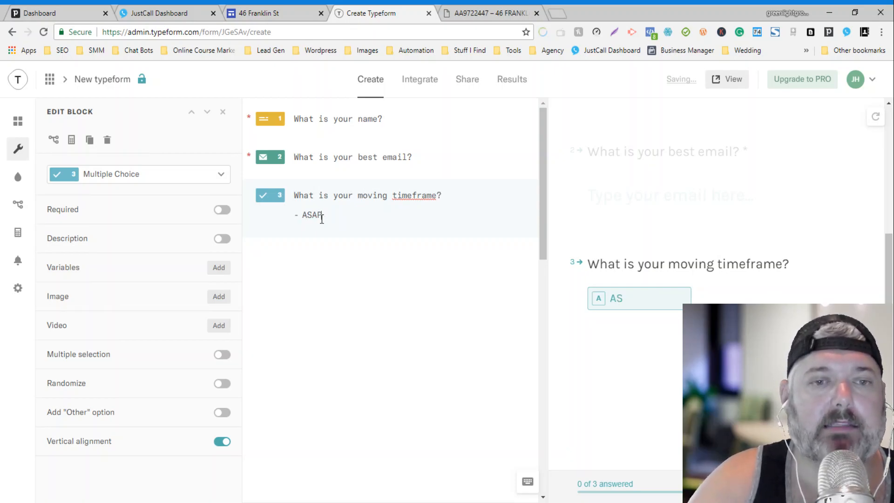
# Step: Add the choices 6 months, 1 year and Not Sure, then remove the extra blank line
pyautogui.press('Return')
pyautogui.write('3md')
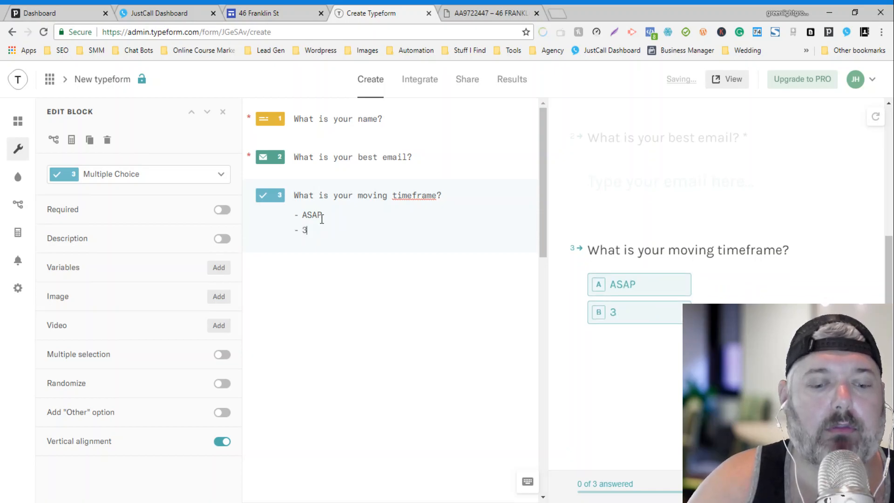
pyautogui.press('BackSpace')
pyautogui.write('6 months')
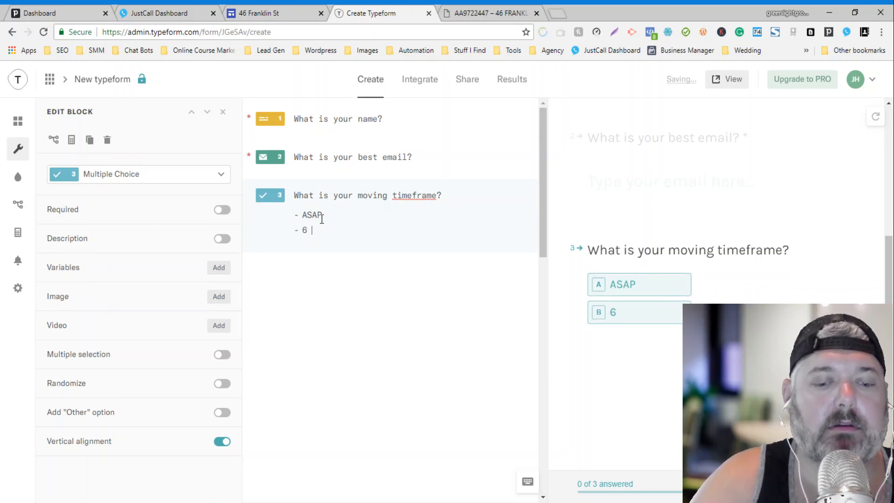
pyautogui.press('Return')
pyautogui.write('1 ')
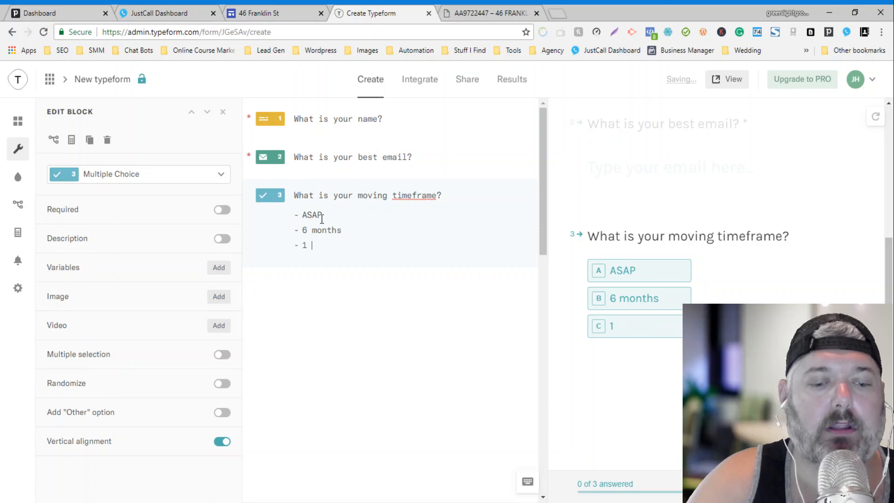
pyautogui.write('year')
pyautogui.press('Return')
pyautogui.write('Not s')
pyautogui.press('BackSpace')
pyautogui.write('Sure')
pyautogui.press('Return')
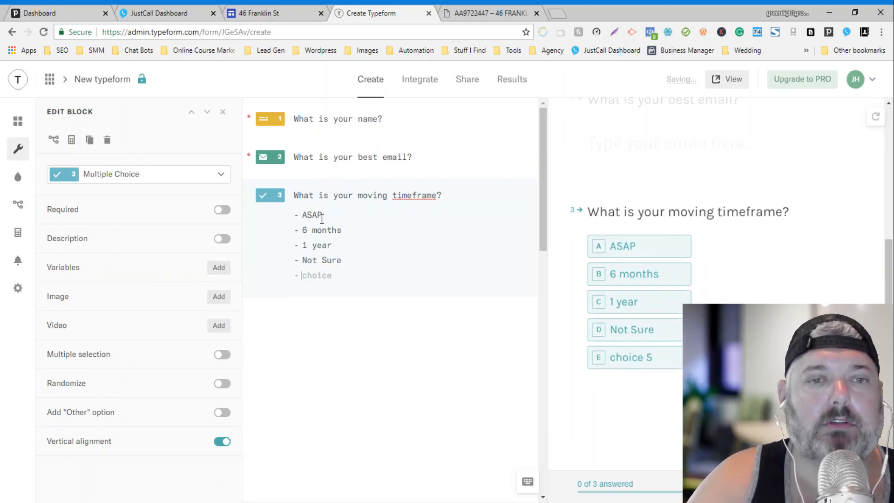
pyautogui.press('BackSpace')
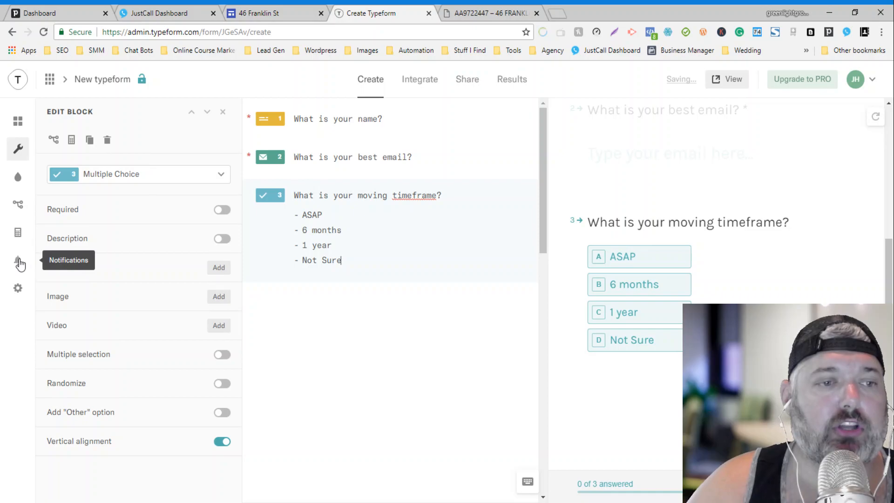
# Step: Turn on a custom email for each submission, with replies going to 'What is your best email?'
pyautogui.click(19, 262)
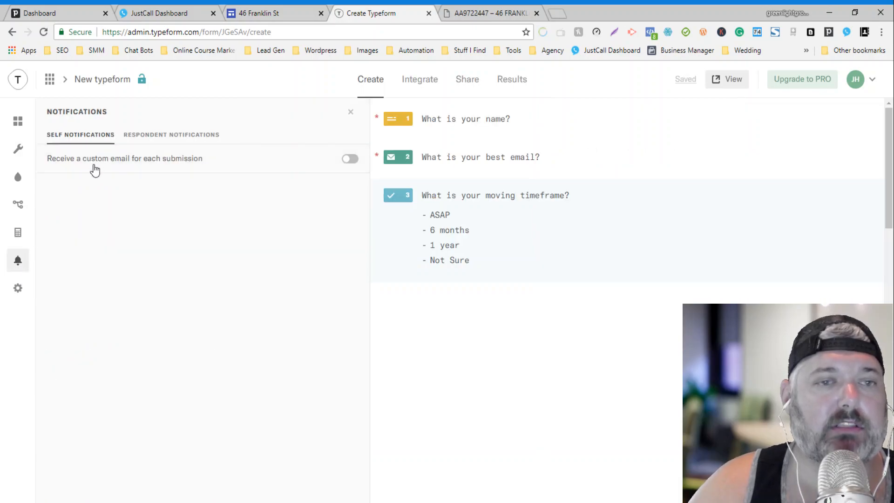
pyautogui.click(347, 163)
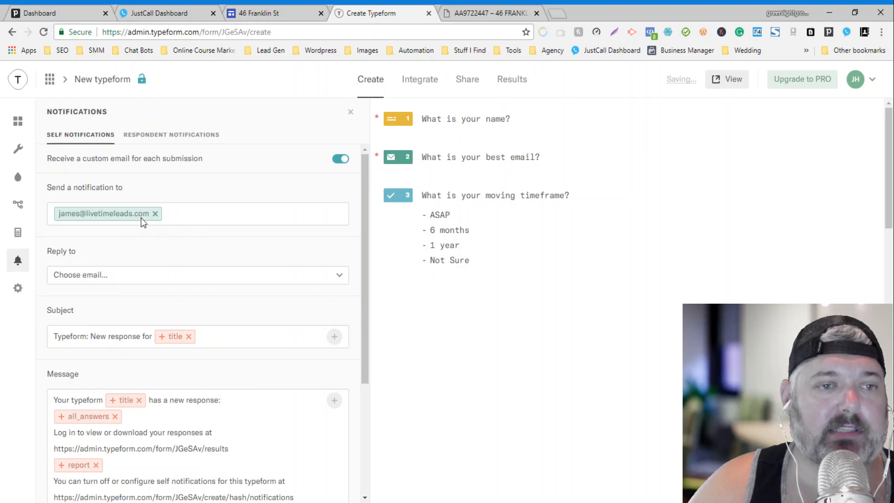
pyautogui.click(144, 279)
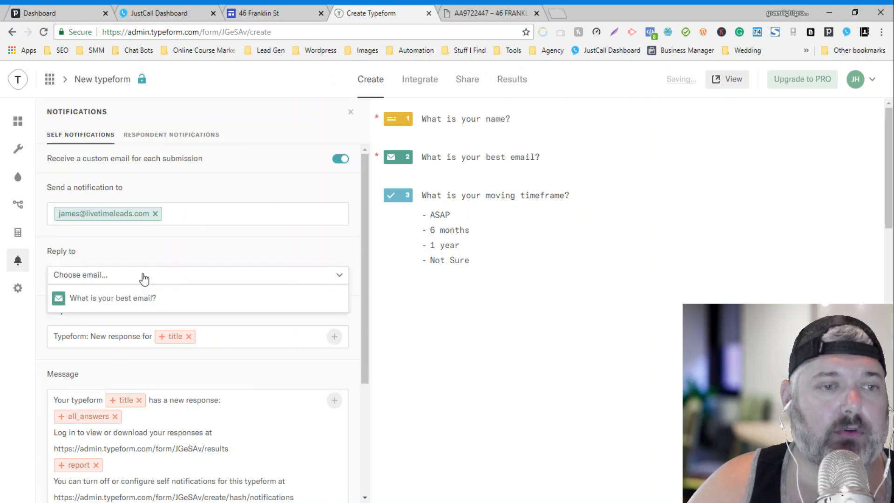
pyautogui.click(124, 304)
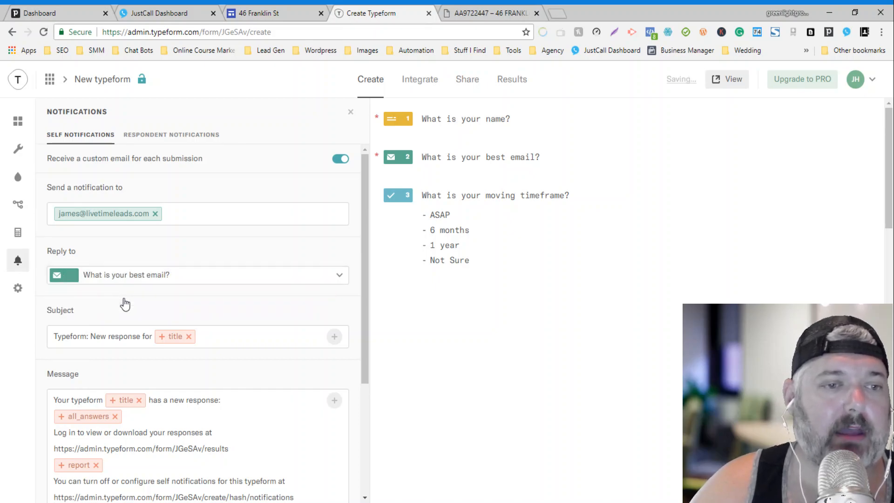
# Step: Go to the form's Share page
pyautogui.scroll(-2, 213, 238)
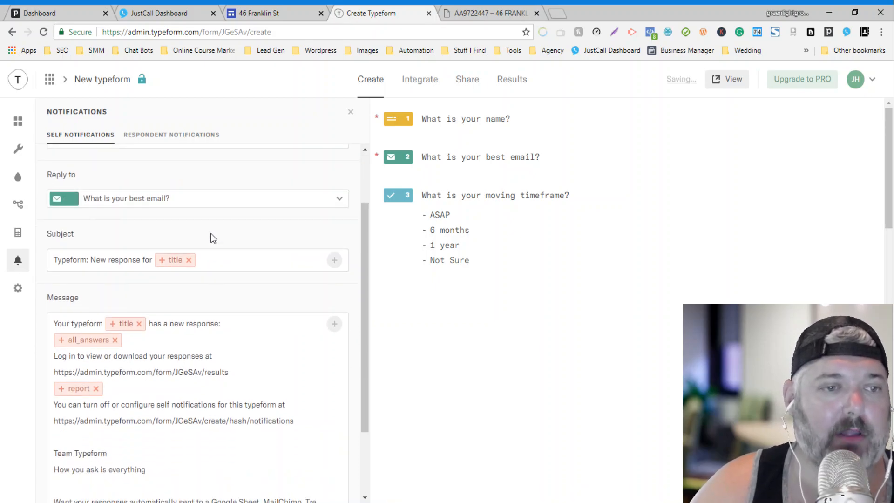
pyautogui.scroll(-1, 213, 238)
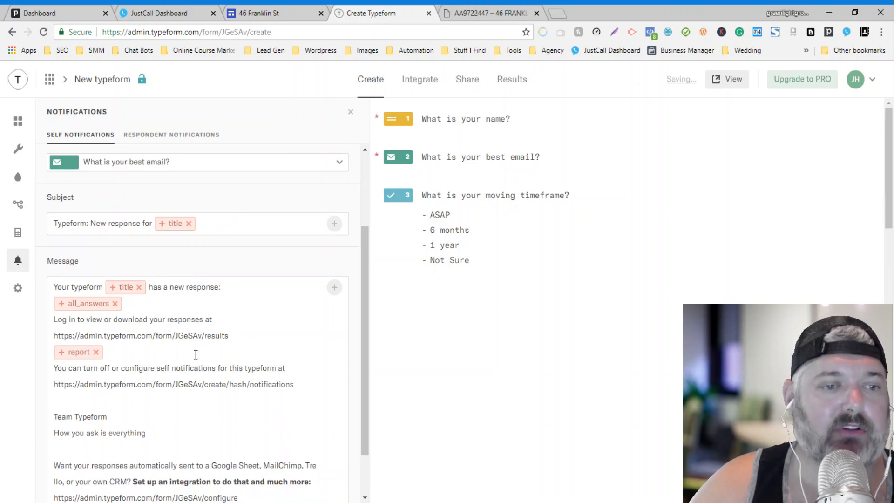
pyautogui.scroll(3, 271, 200)
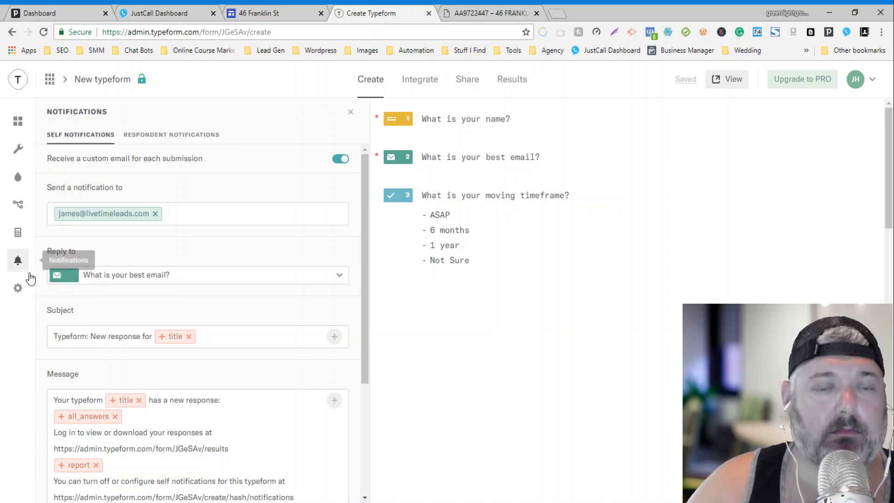
pyautogui.click(467, 83)
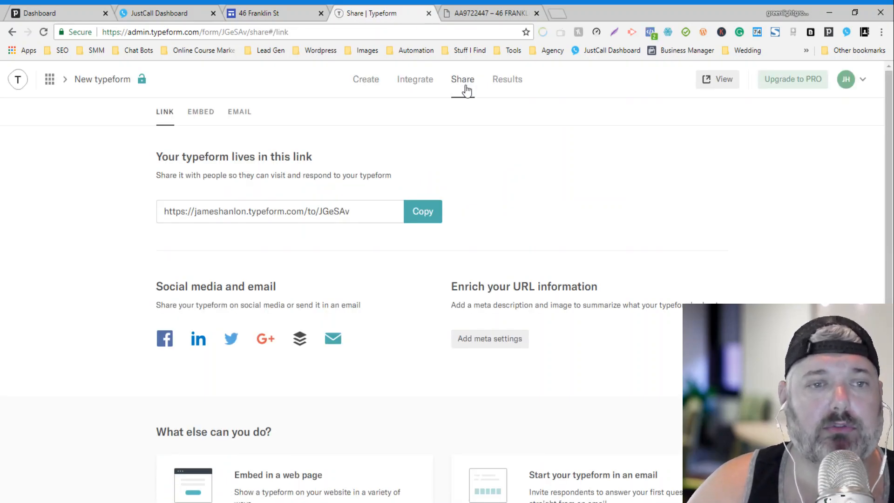
# Step: Generate and copy the form's Full page embed code
pyautogui.click(194, 117)
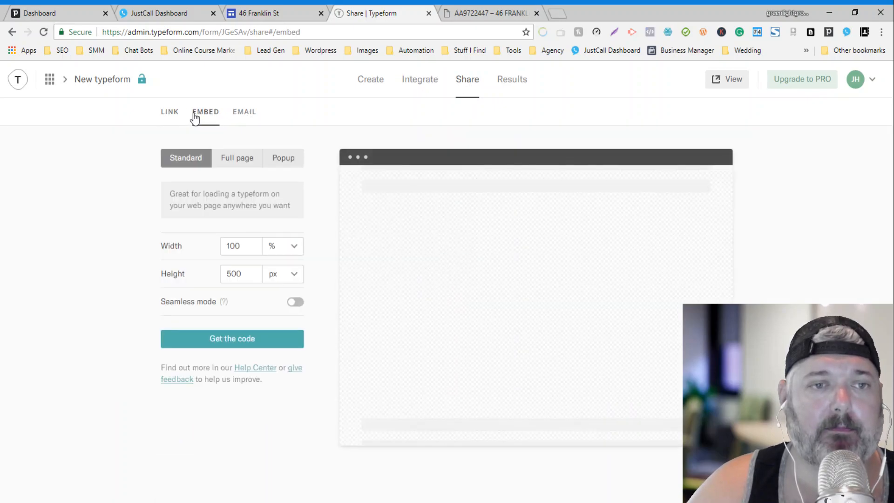
pyautogui.click(238, 157)
pyautogui.click(234, 240)
pyautogui.click(521, 394)
# Step: Embed the Typeform lead form from the pasted code below the intro text and widen it to full width
pyautogui.click(260, 13)
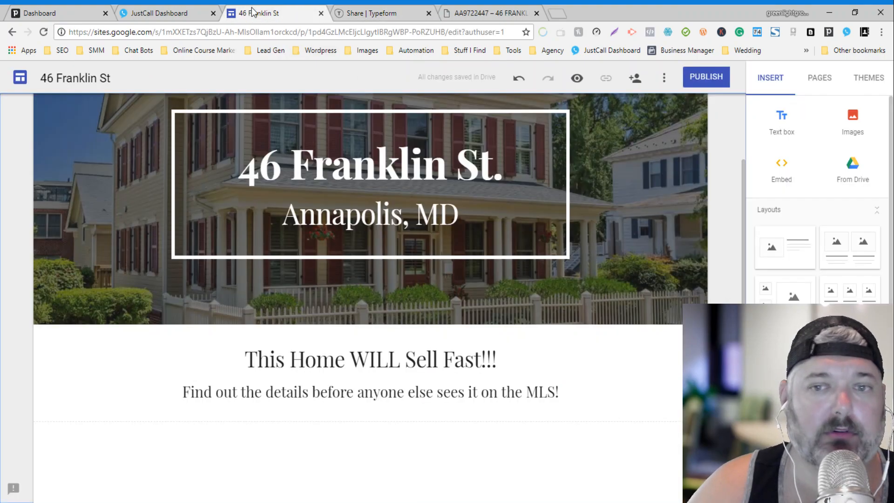
pyautogui.click(786, 173)
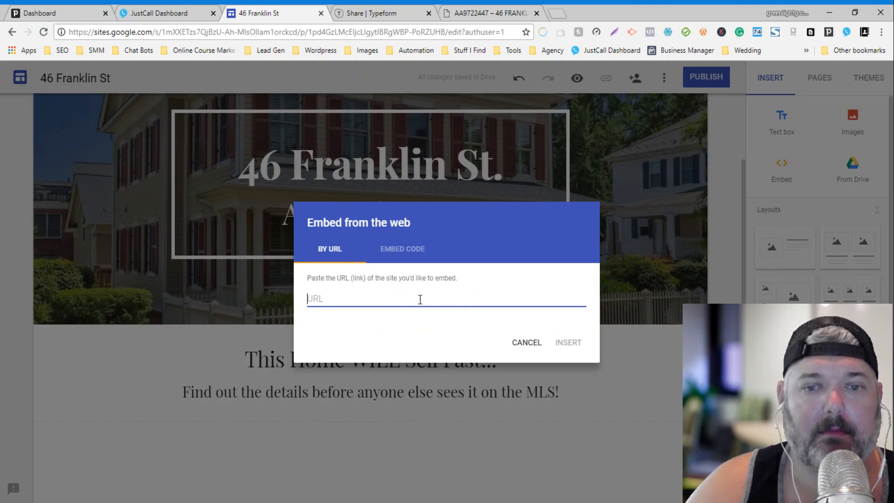
pyautogui.click(408, 261)
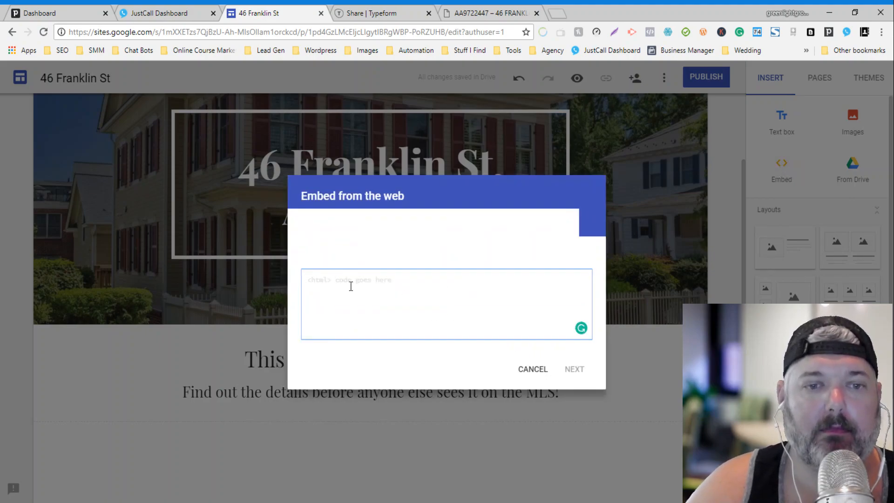
pyautogui.hotkey('ctrl', 'v')
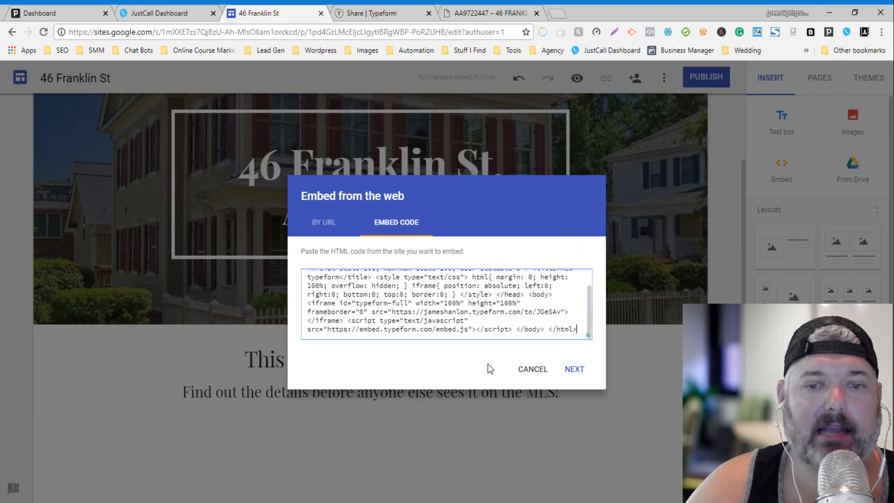
pyautogui.click(575, 370)
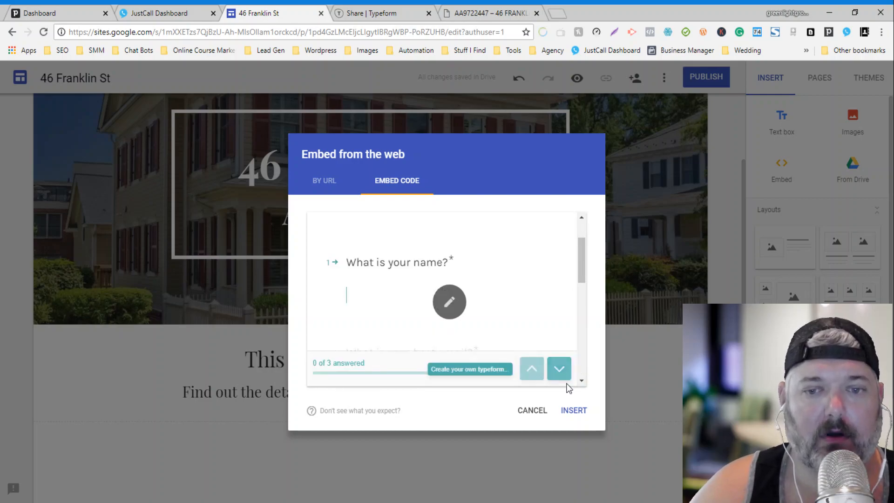
pyautogui.click(569, 408)
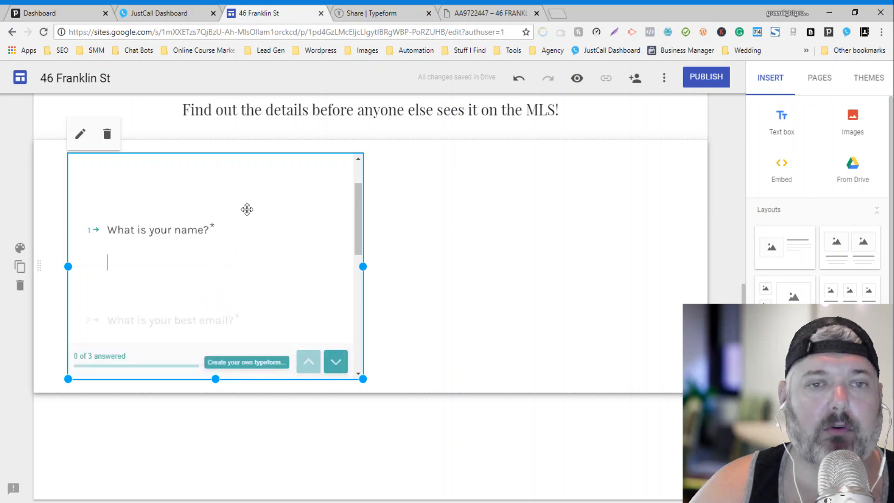
pyautogui.moveTo(235, 208); pyautogui.dragTo(384, 226)
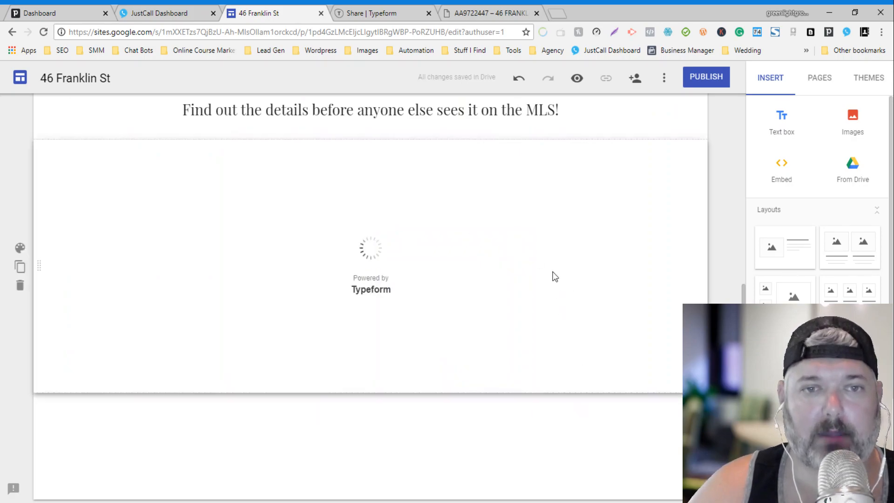
# Step: Add a two-image layout section beneath the embedded form
pyautogui.scroll(3, 553, 265)
pyautogui.scroll(-3, 553, 269)
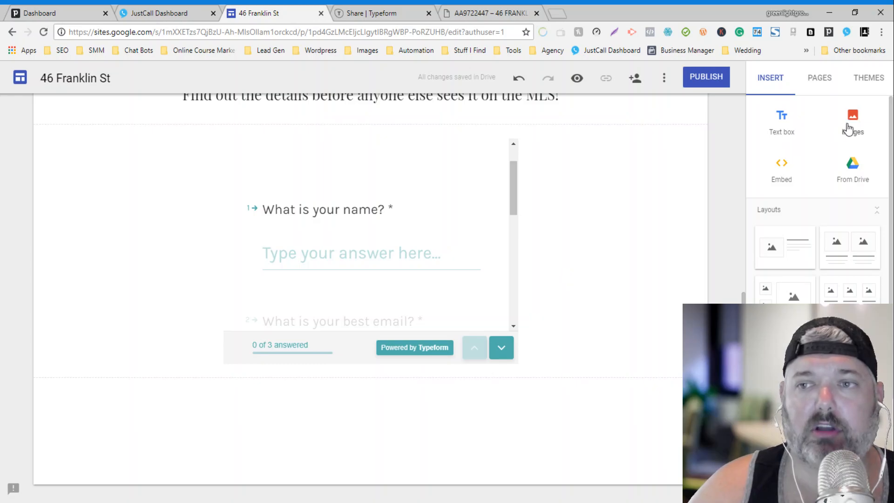
pyautogui.click(853, 250)
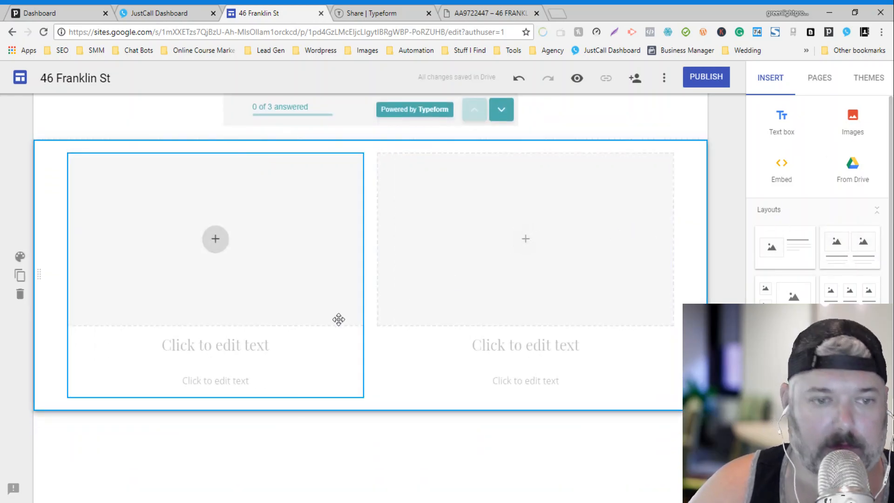
pyautogui.click(305, 345)
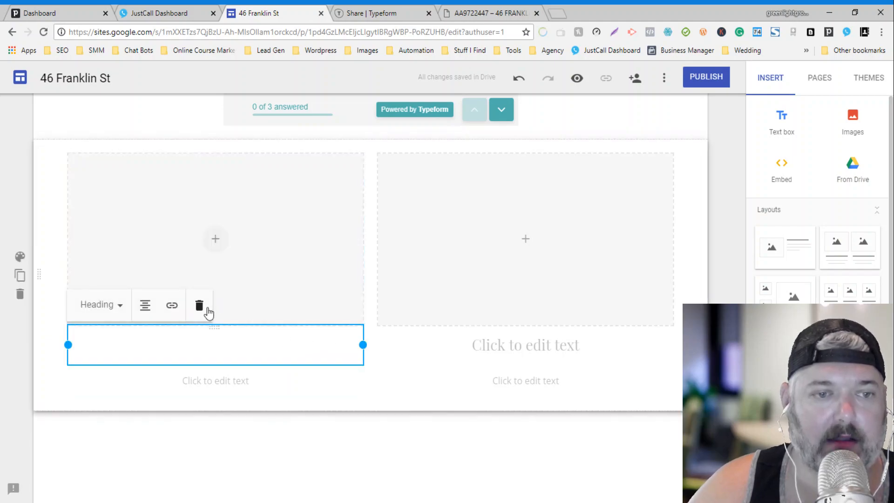
# Step: Delete the placeholder headings and captions from both image columns
pyautogui.click(200, 305)
pyautogui.click(259, 345)
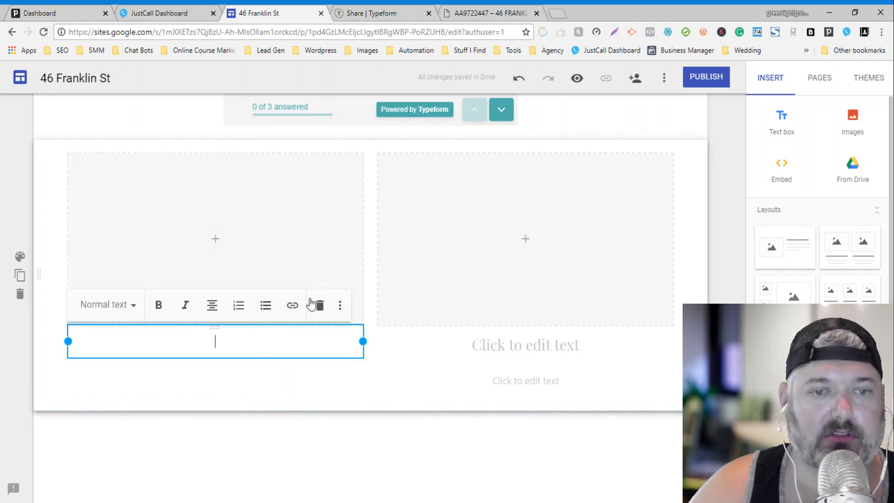
pyautogui.click(575, 352)
pyautogui.click(509, 306)
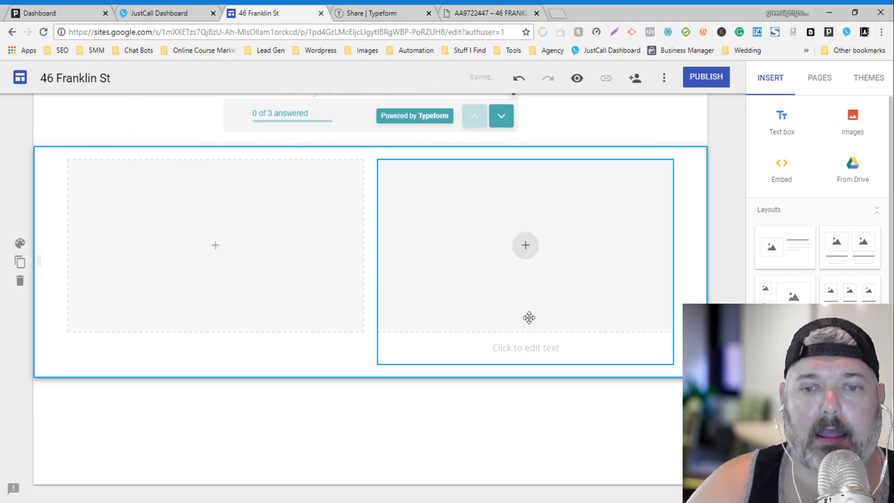
pyautogui.click(532, 347)
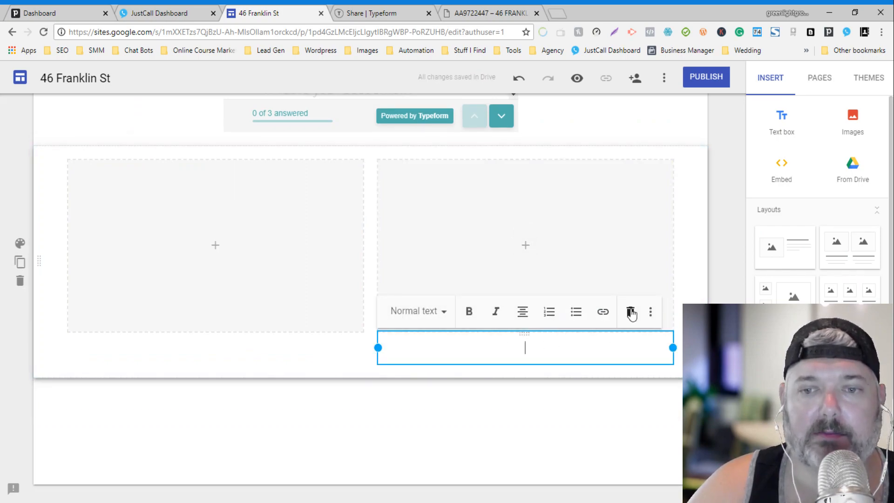
pyautogui.click(630, 310)
# Step: Insert the listing's waterfront dock photo by URL into the left image slot
pyautogui.click(214, 279)
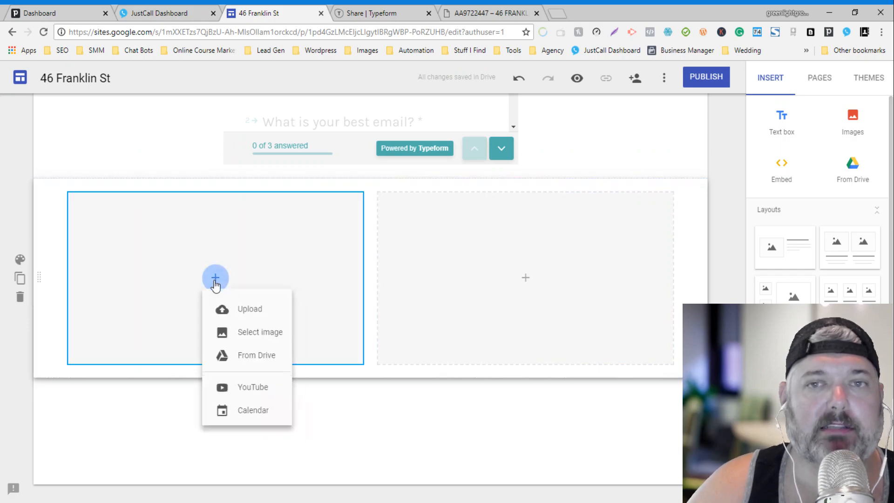
pyautogui.click(243, 339)
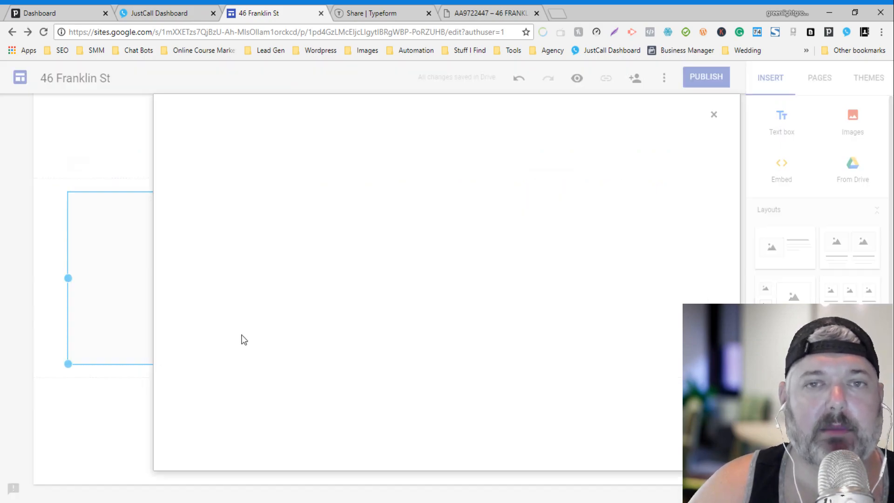
pyautogui.click(484, 13)
pyautogui.scroll(-5, 479, 250)
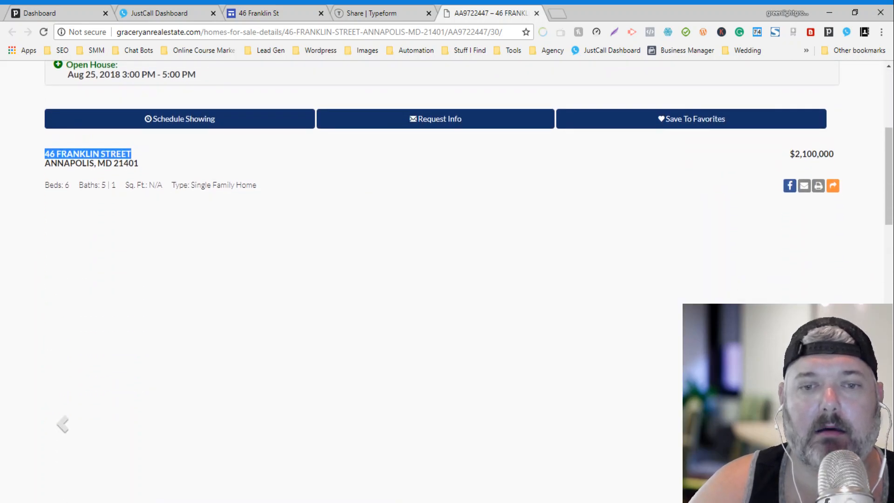
pyautogui.scroll(-3, 526, 435)
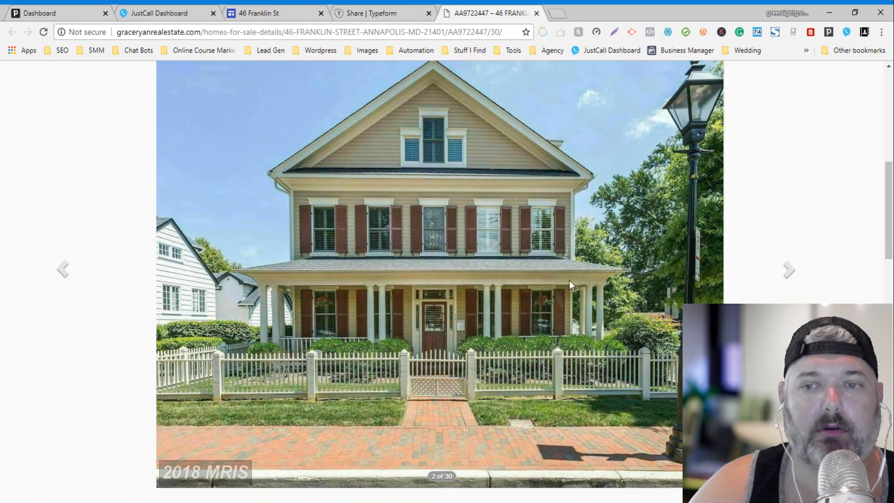
pyautogui.click(786, 271)
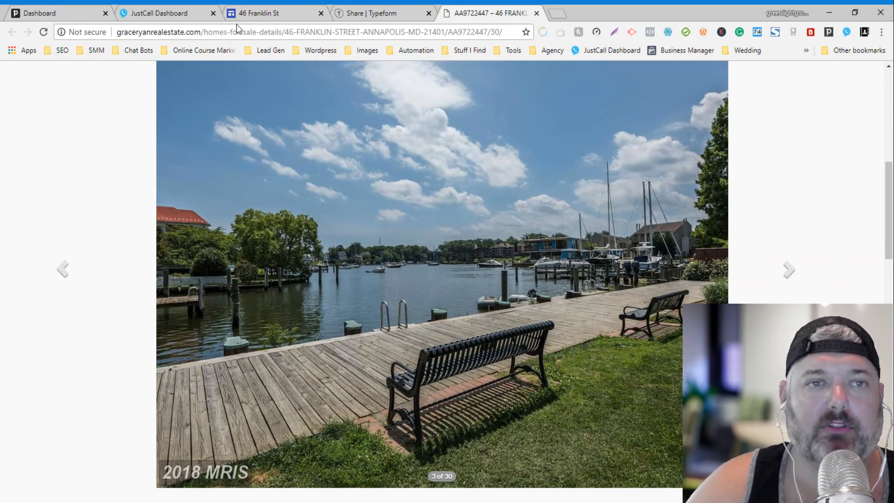
pyautogui.click(244, 13)
pyautogui.click(284, 169)
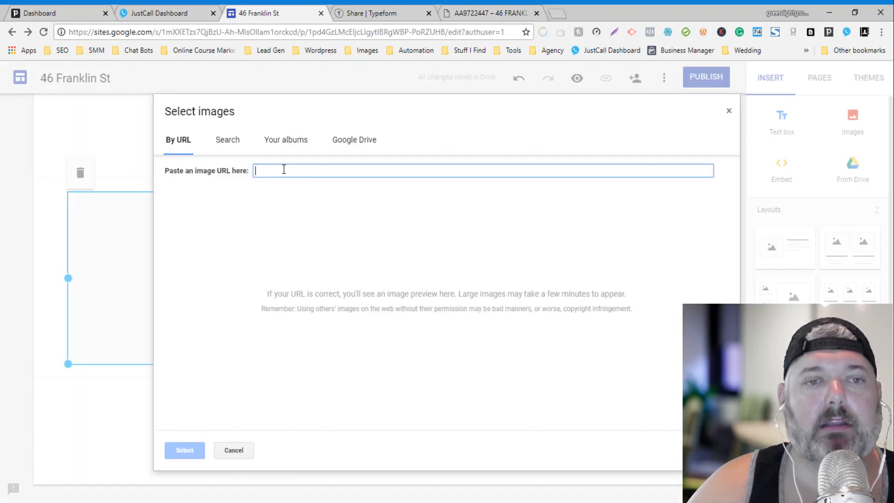
pyautogui.hotkey('ctrl', 'v')
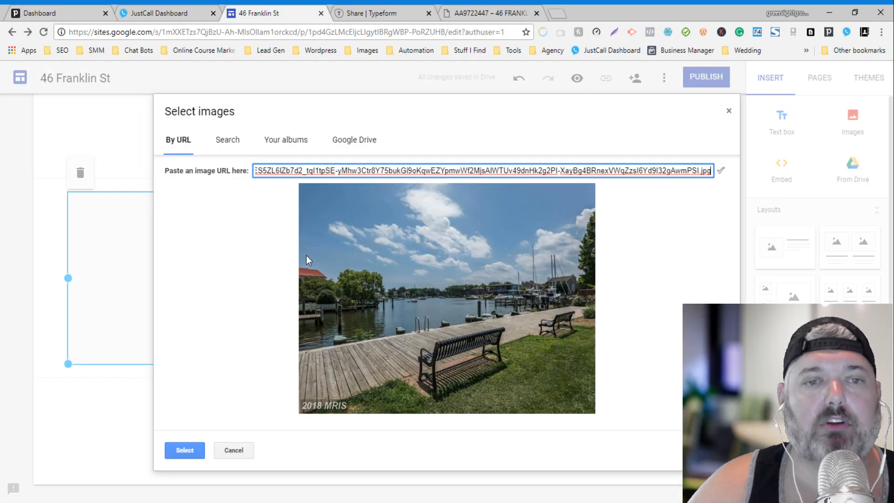
pyautogui.click(189, 454)
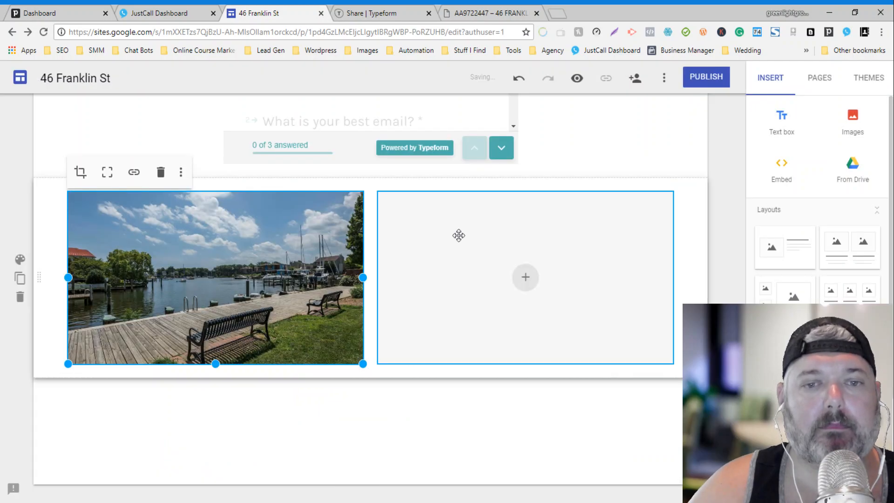
# Step: Insert the listing's red front-door photo by URL into the right image slot
pyautogui.click(525, 279)
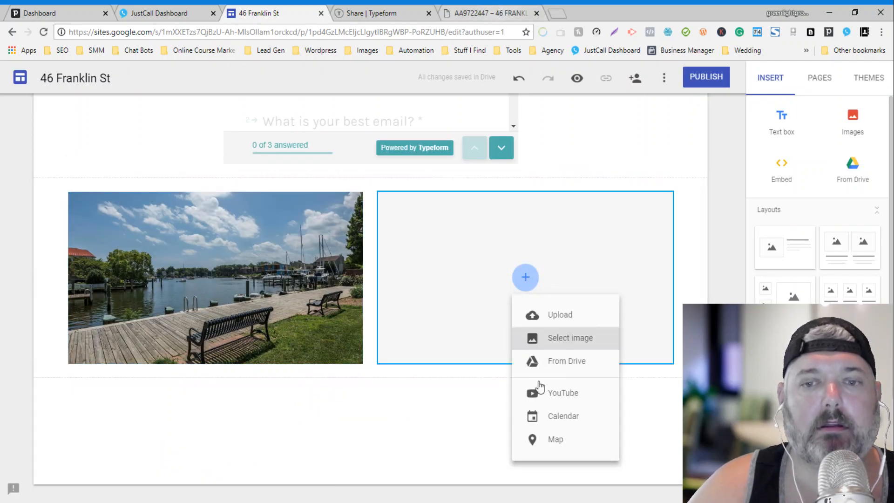
pyautogui.click(564, 342)
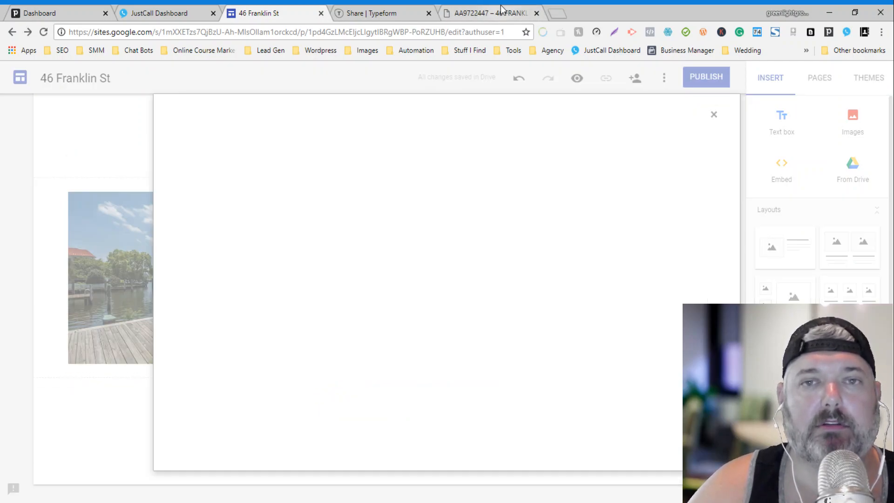
pyautogui.click(501, 10)
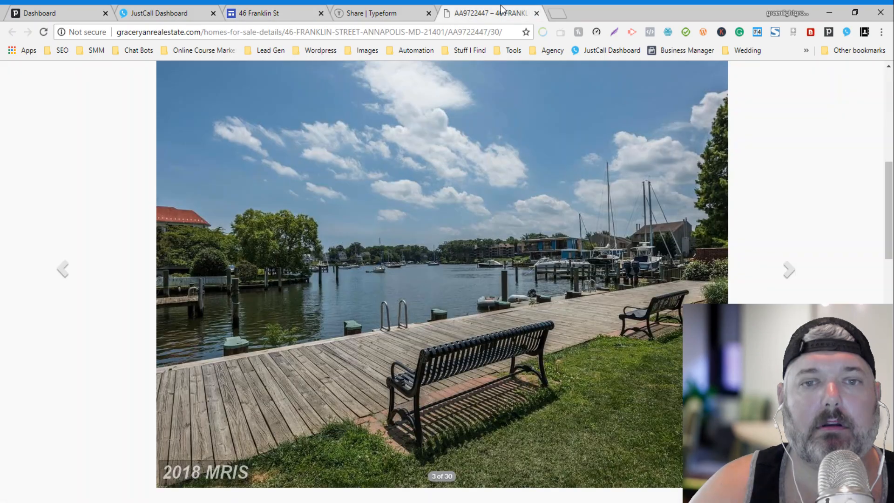
pyautogui.click(790, 270)
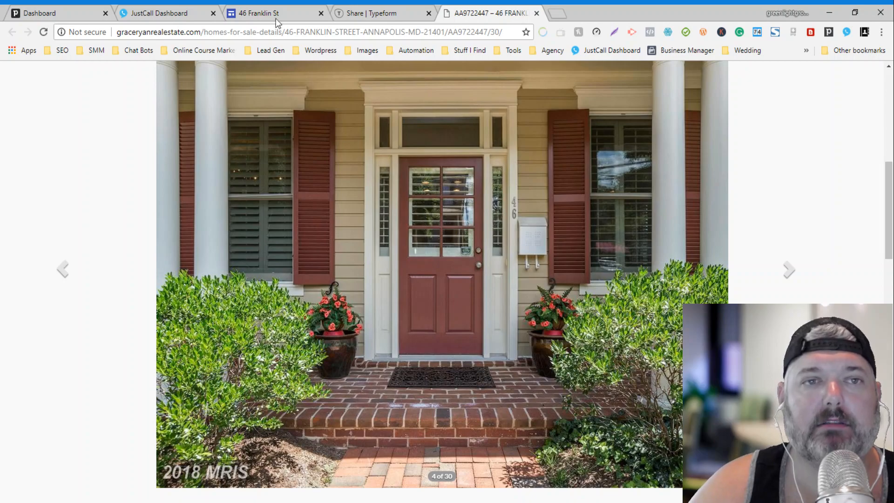
pyautogui.click(273, 6)
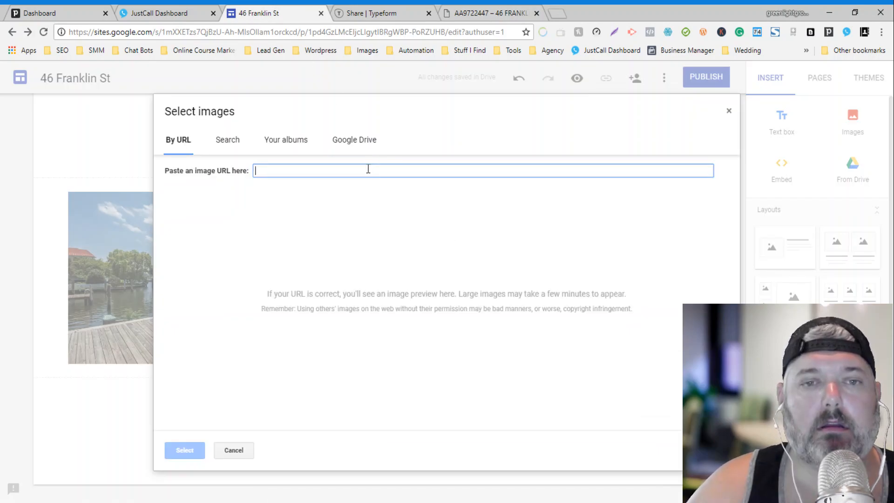
pyautogui.hotkey('ctrl', 'v')
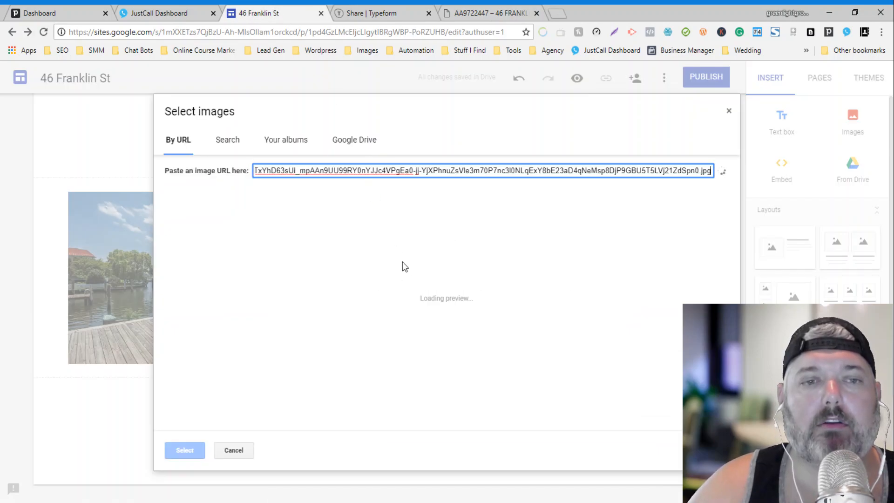
pyautogui.click(191, 448)
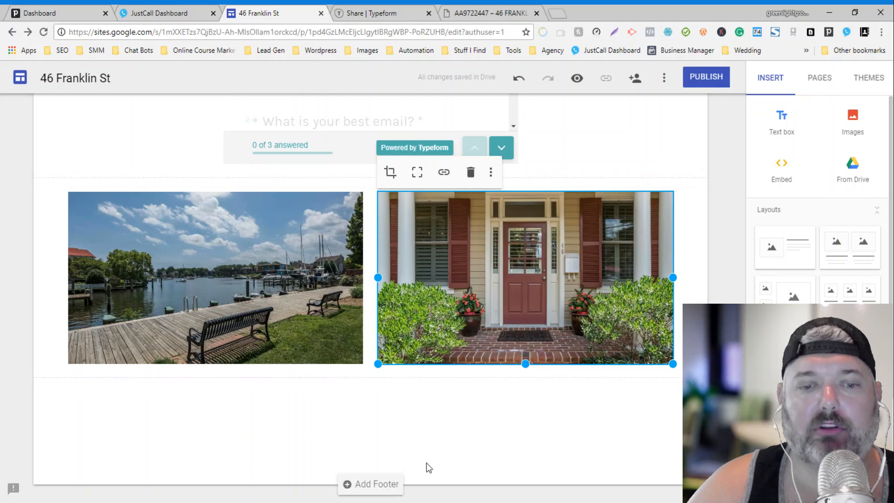
# Step: Add an empty footer below the two photos and scroll back up to the header
pyautogui.click(363, 484)
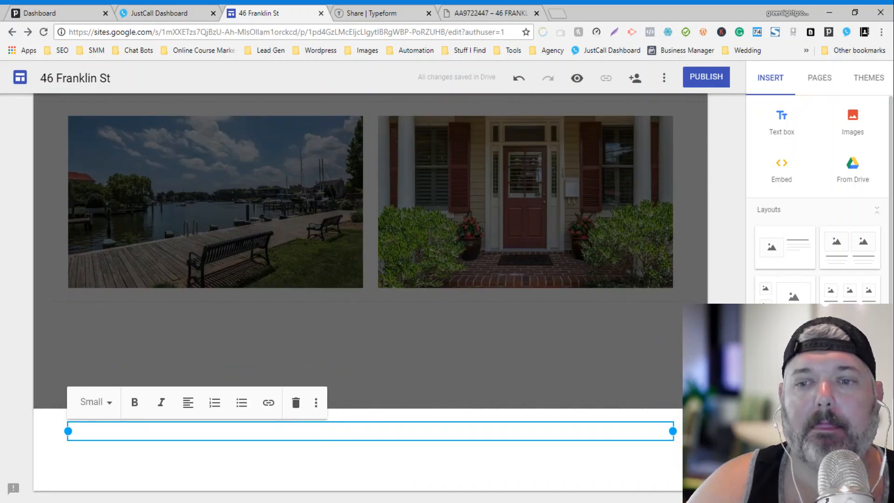
pyautogui.click(432, 235)
pyautogui.scroll(10, 733, 216)
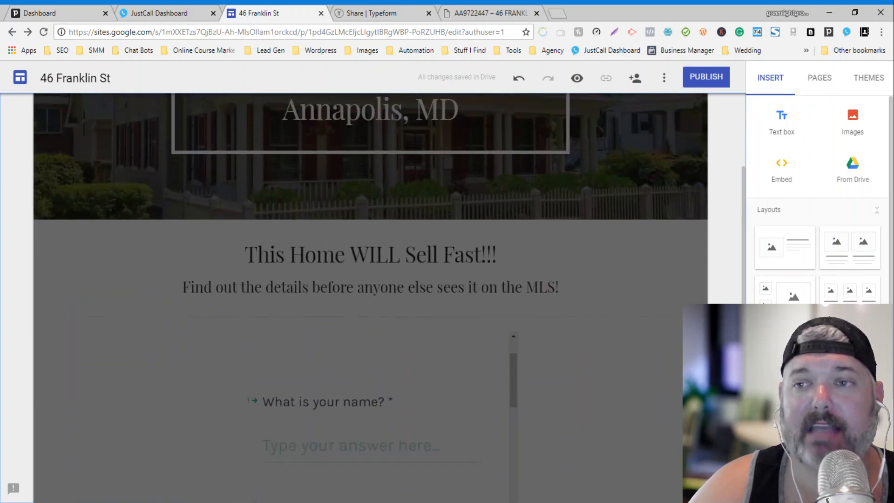
pyautogui.scroll(-3, 828, 259)
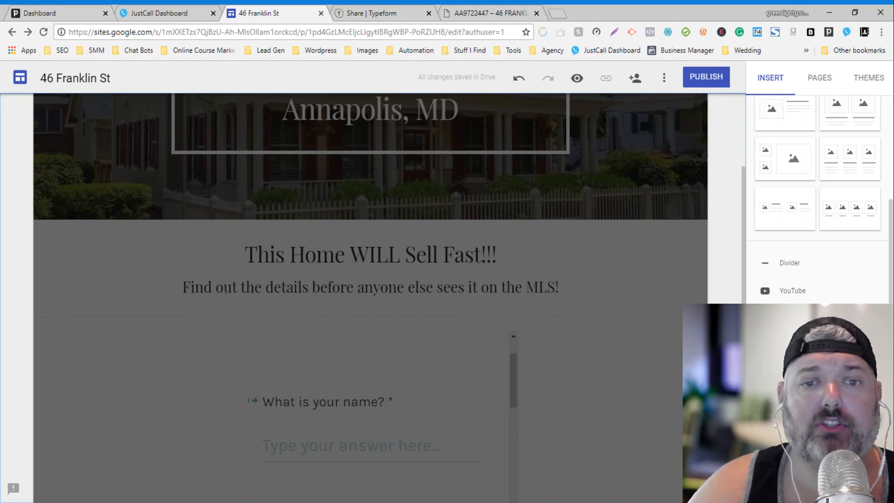
pyautogui.scroll(4, 652, 189)
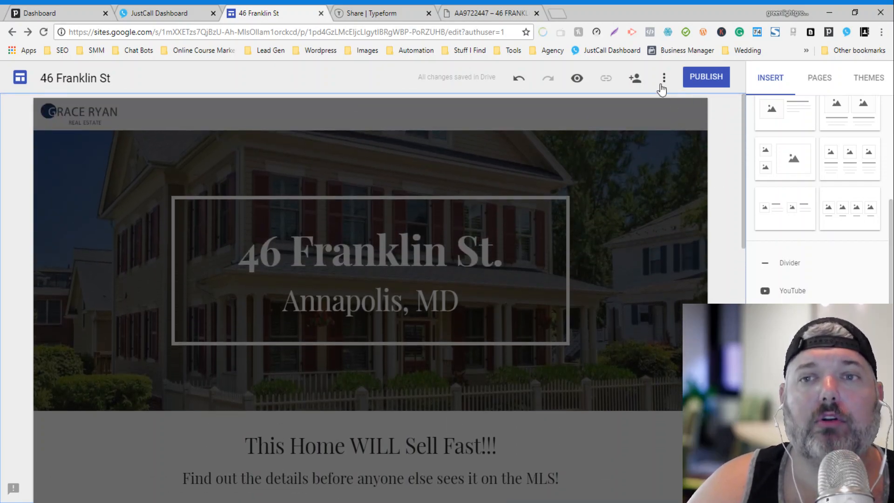
pyautogui.click(706, 79)
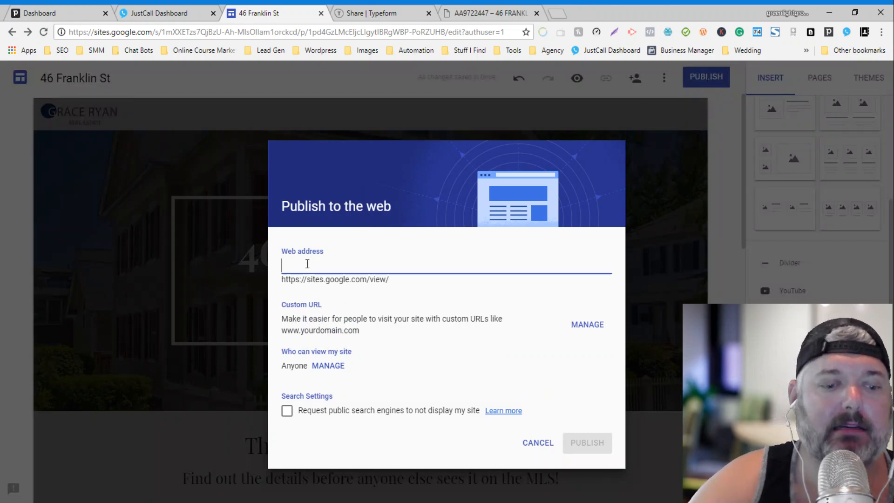
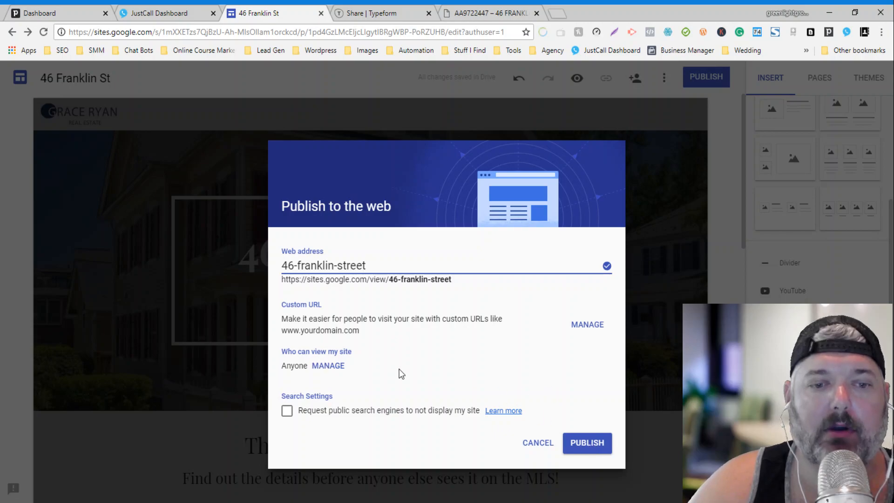
pyautogui.click(584, 444)
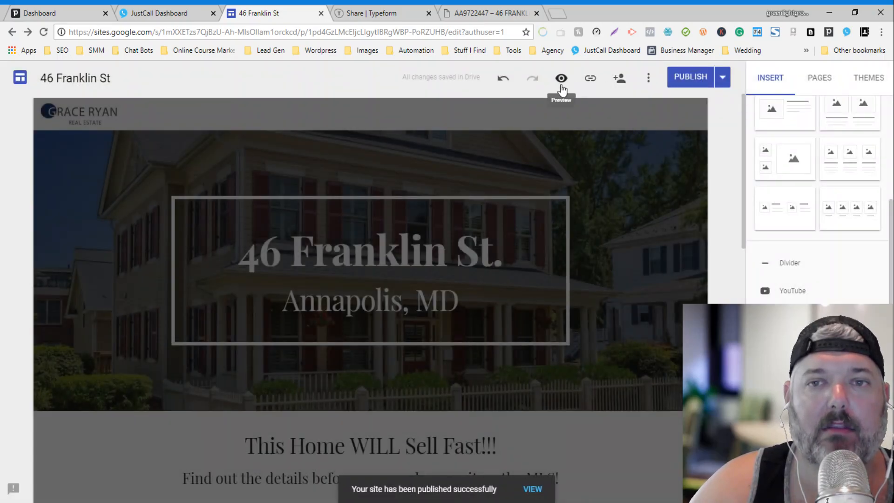
# Step: Copy the published site link, load it in a new tab and scroll to the lead form
pyautogui.click(590, 82)
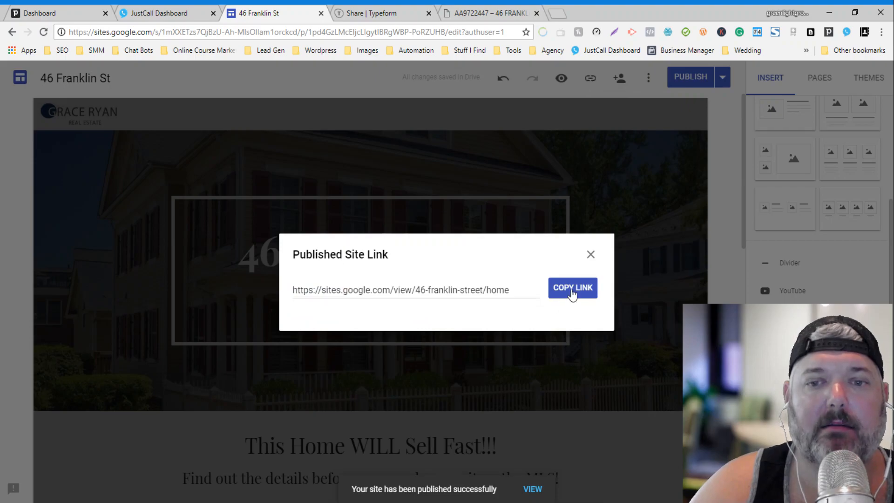
pyautogui.click(569, 70)
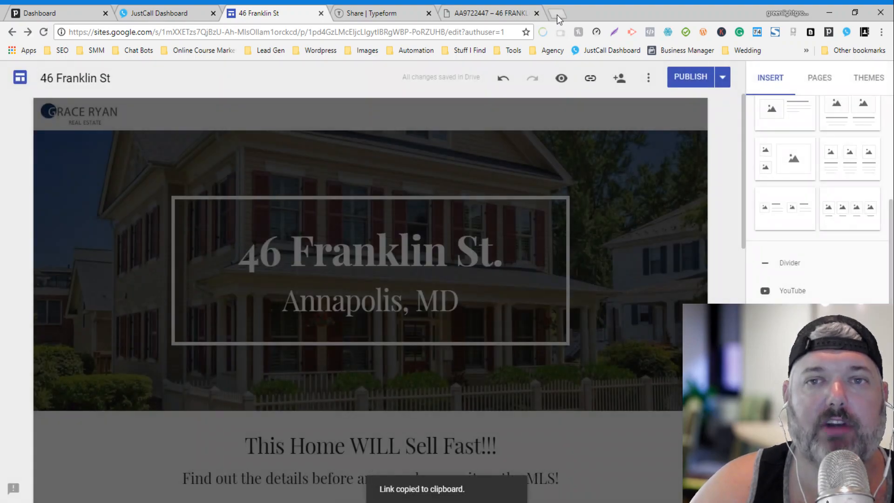
pyautogui.click(557, 14)
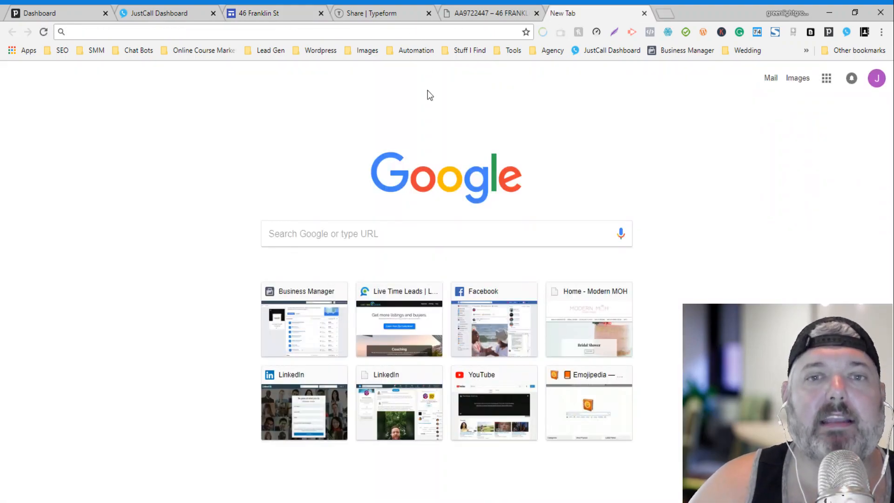
pyautogui.hotkey('ctrl', 'v')
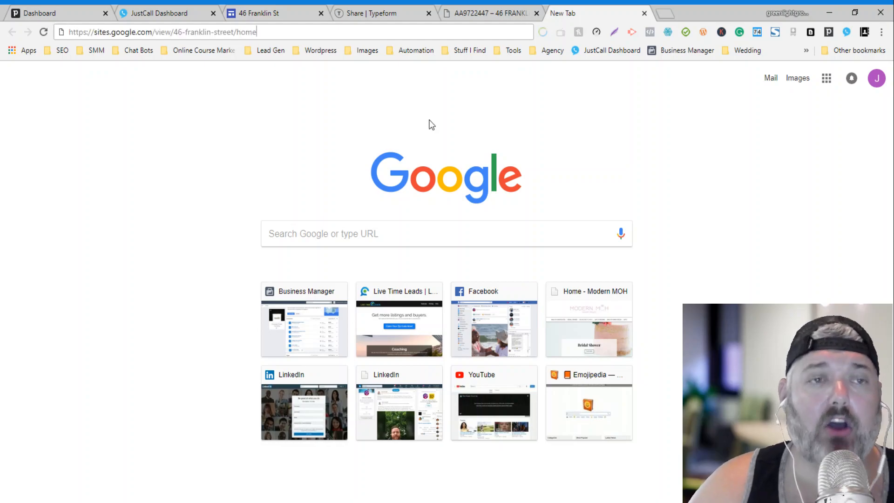
pyautogui.press('Return')
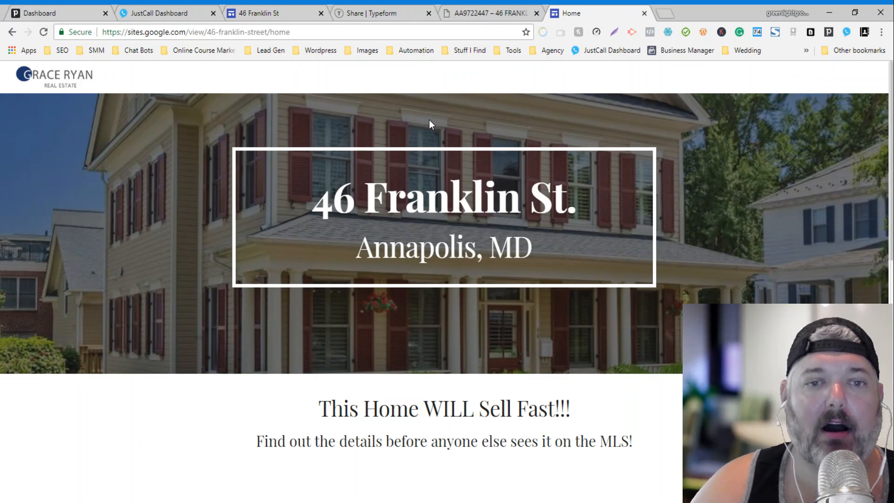
pyautogui.scroll(-7, 428, 119)
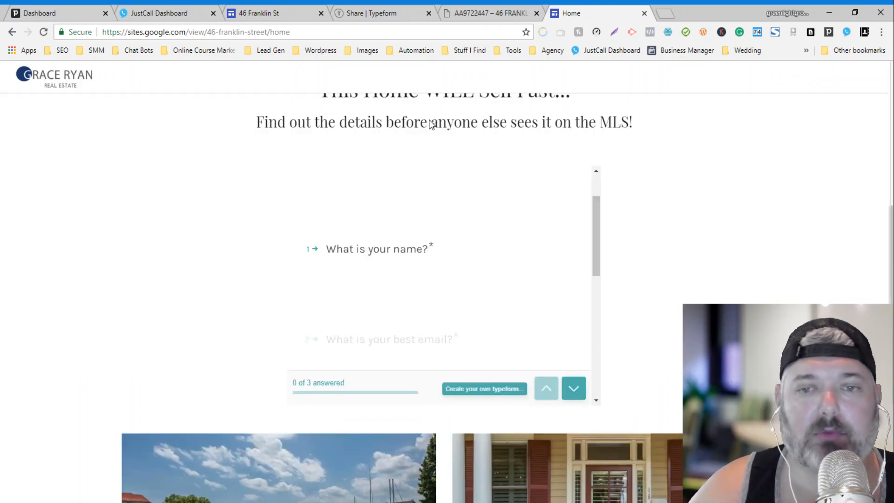